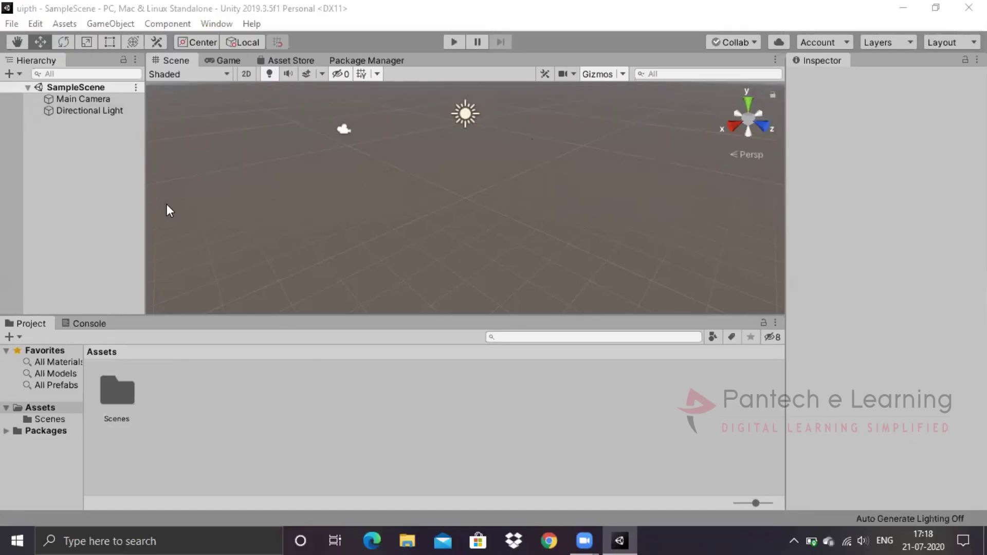
# Inspect the Directional Light and the Scenes folder, then clear the selection
pyautogui.click(72, 112)
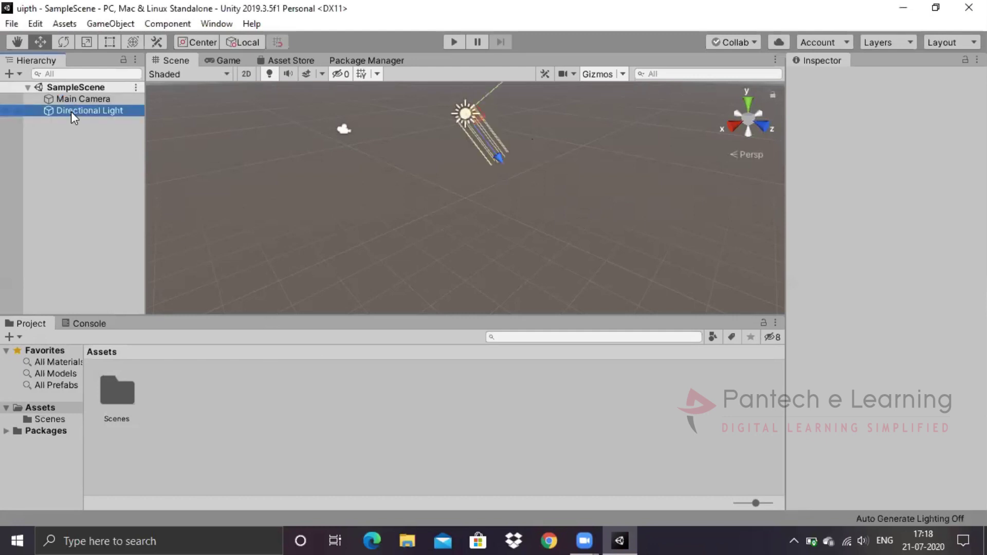
pyautogui.click(136, 421)
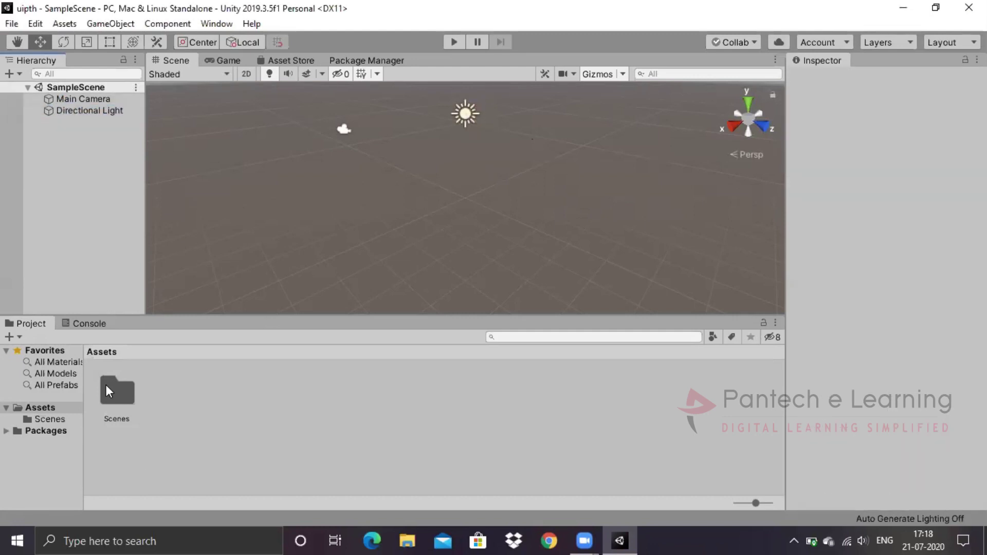
pyautogui.click(126, 402)
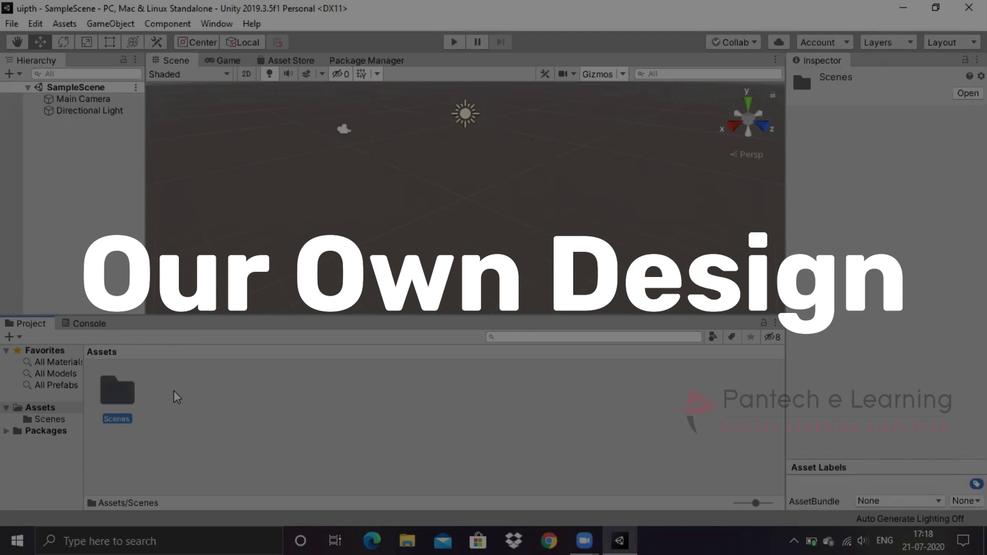
pyautogui.click(175, 390)
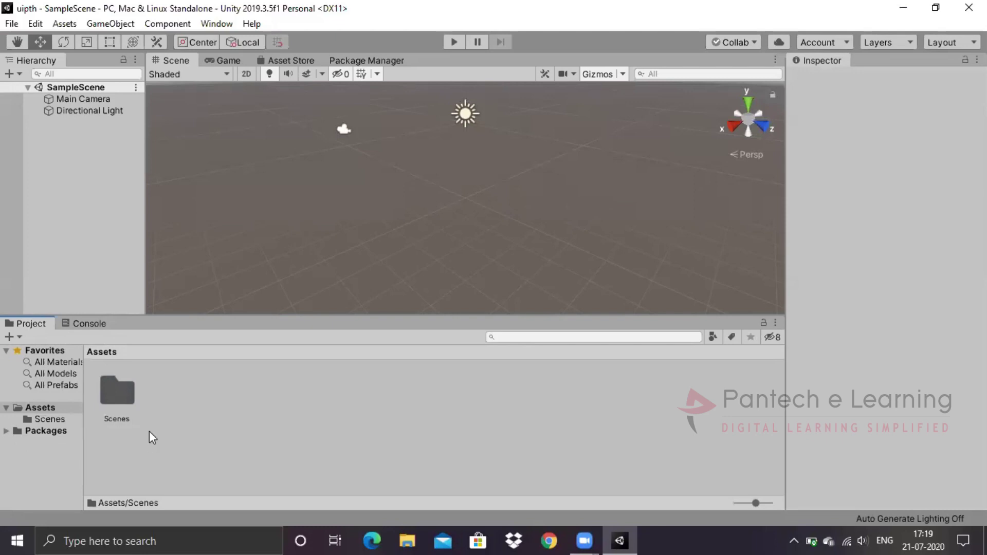
# Create two new folders in Assets named Material and Script
pyautogui.rightClick(249, 422)
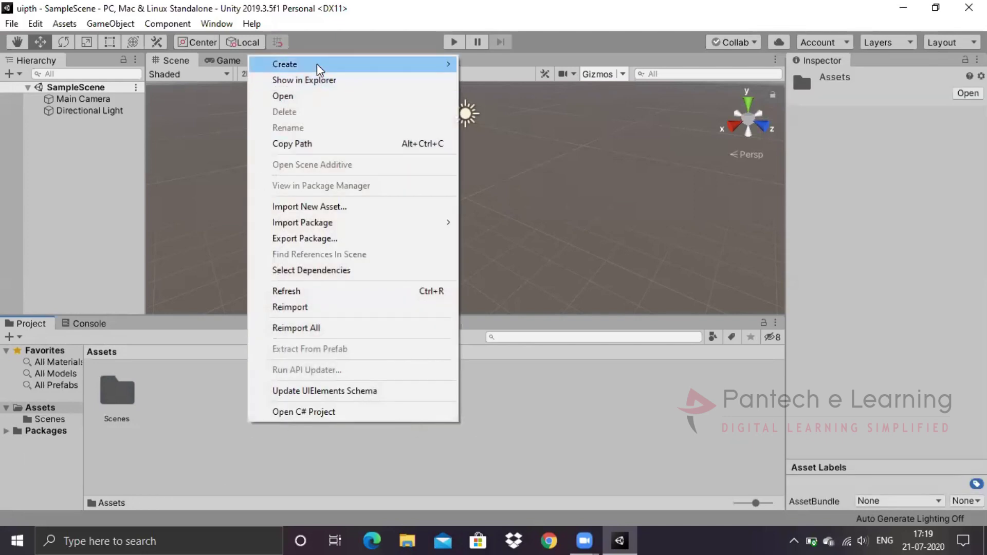
pyautogui.moveTo(366, 63)
pyautogui.click(484, 34)
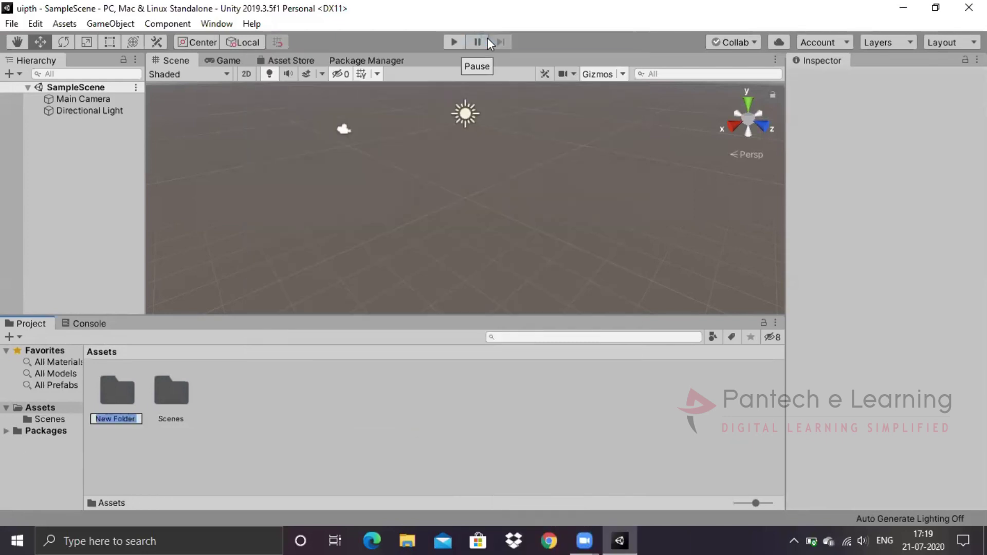
pyautogui.press('BackSpace')
pyautogui.write('Material')
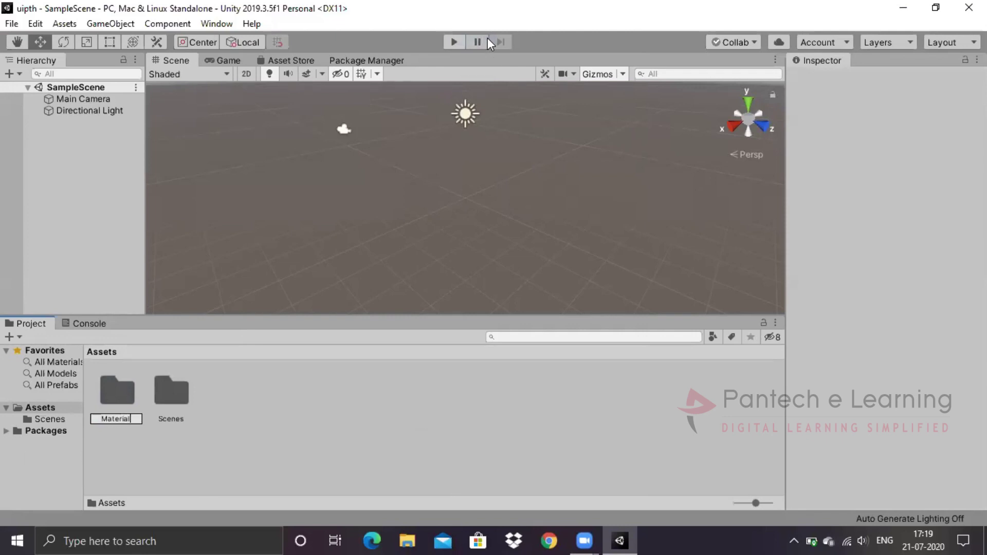
pyautogui.press('Return')
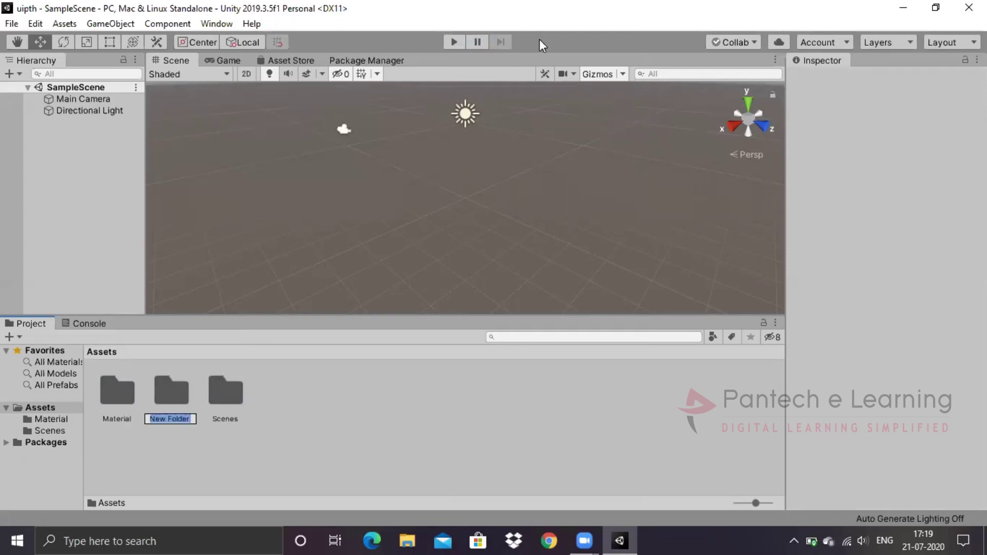
pyautogui.press('BackSpace')
pyautogui.write('Script')
pyautogui.press('Return')
# Create a third Assets folder named Texture
pyautogui.rightClick(297, 445)
pyautogui.moveTo(329, 80)
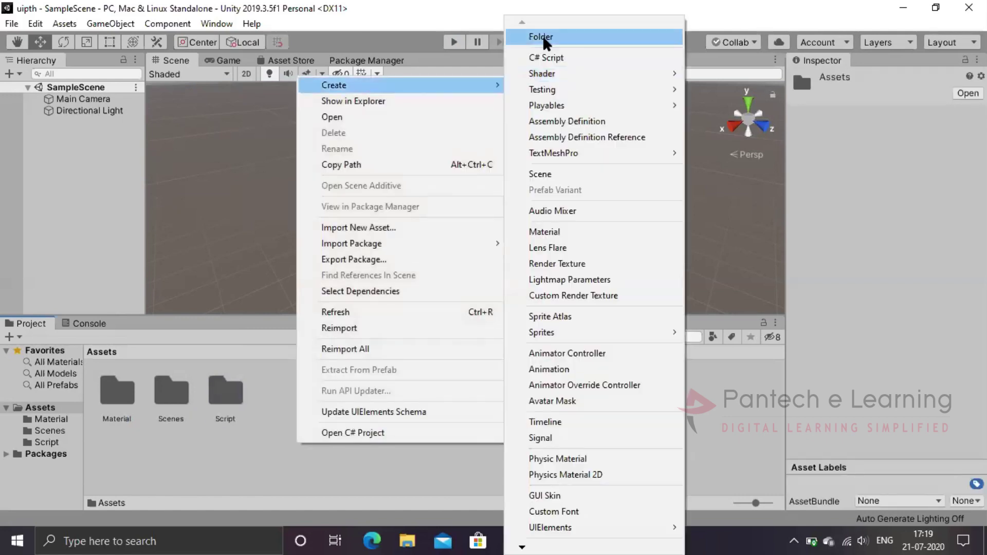
pyautogui.click(540, 37)
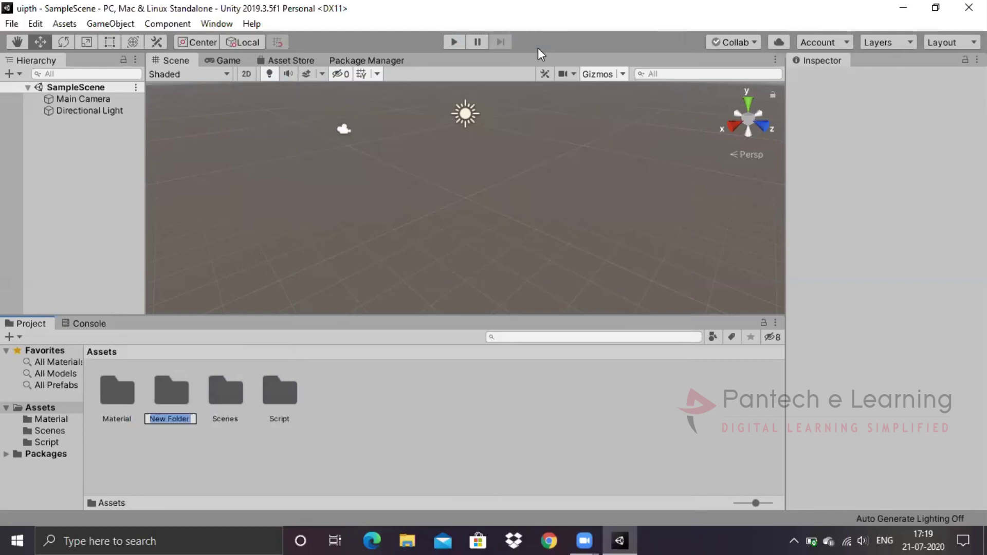
pyautogui.press('BackSpace')
pyautogui.write('Texture')
pyautogui.press('Return')
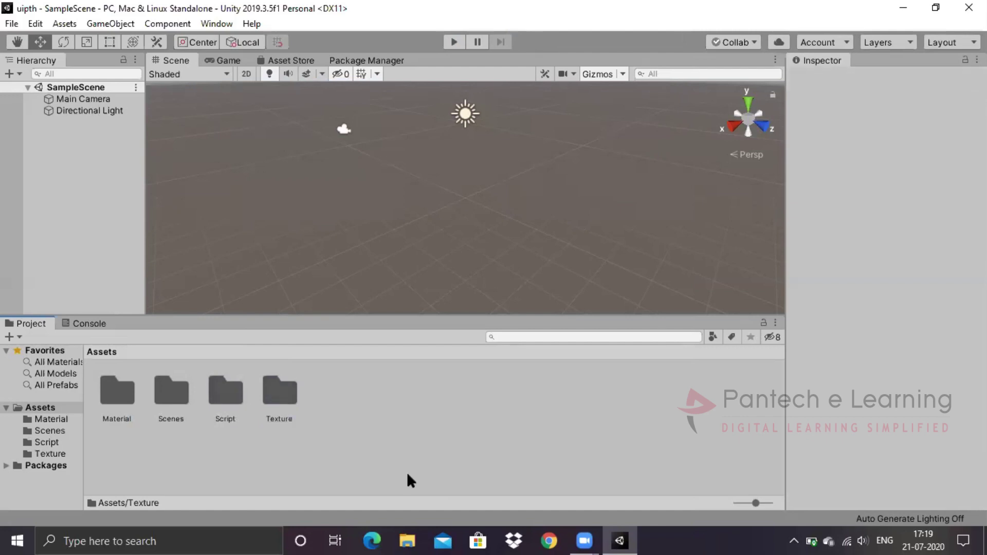
# Browse the Script, Material and Scenes folders and select the SampleScene asset
pyautogui.doubleClick(219, 405)
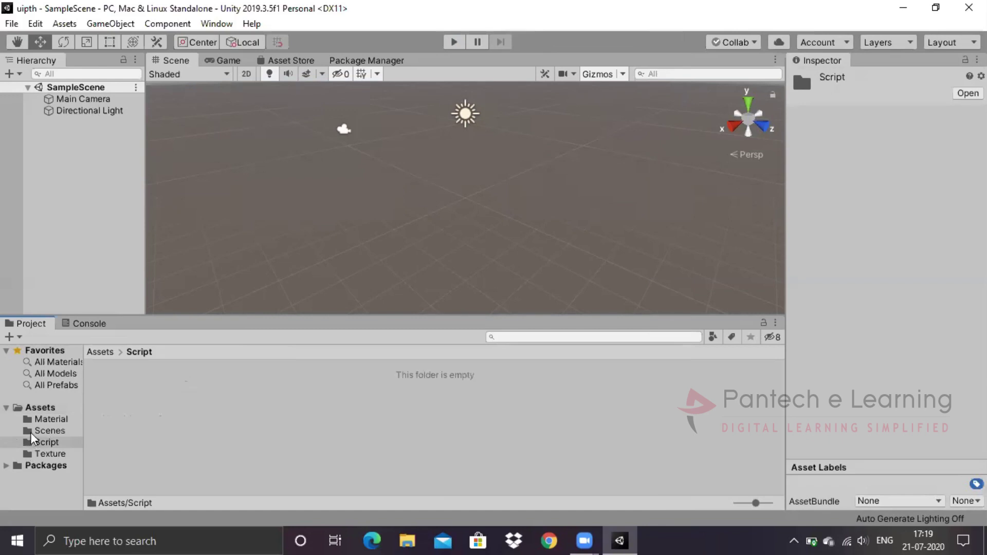
pyautogui.click(42, 421)
pyautogui.click(45, 430)
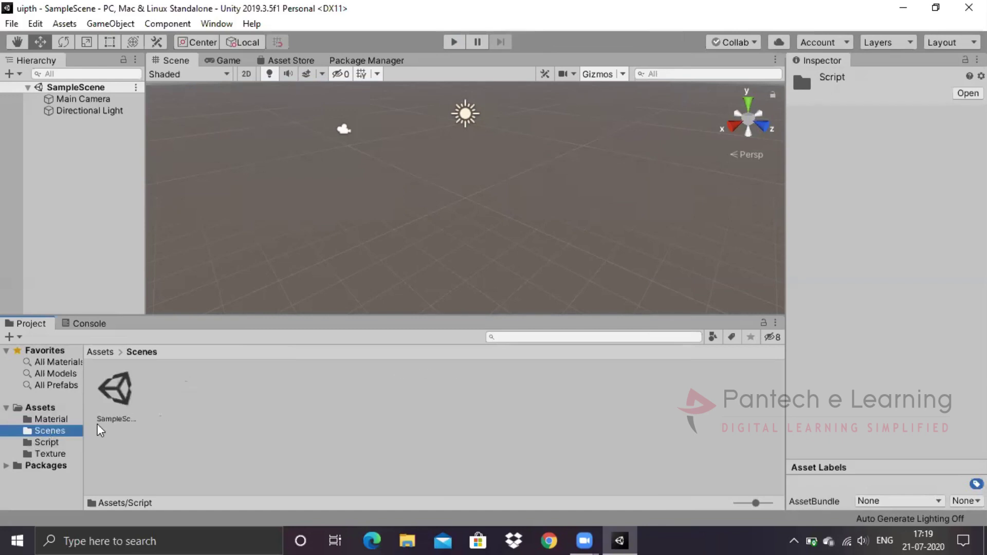
pyautogui.click(119, 405)
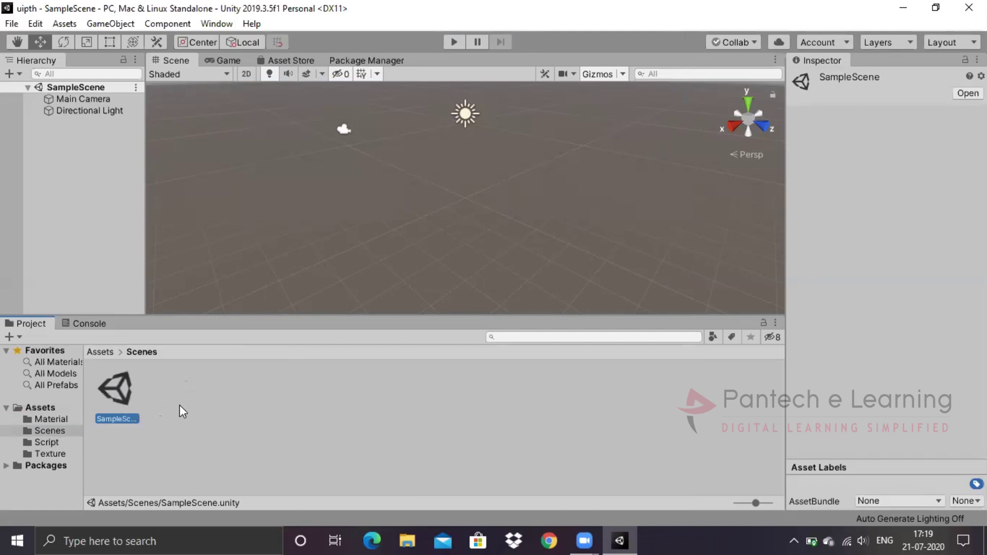
# Add a 3D Plane to the scene and raise it to Y 0.75
pyautogui.click(270, 237)
pyautogui.click(167, 24)
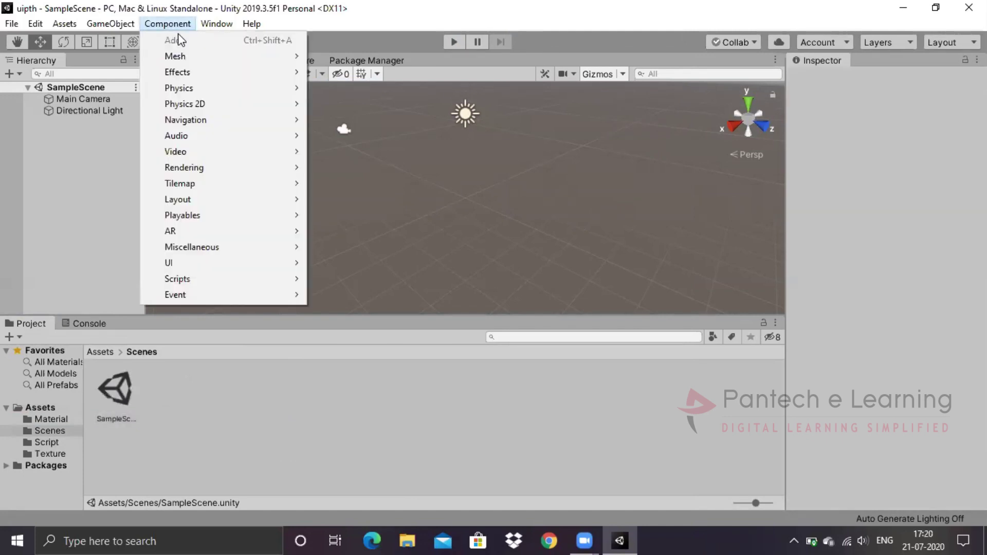
pyautogui.moveTo(111, 24)
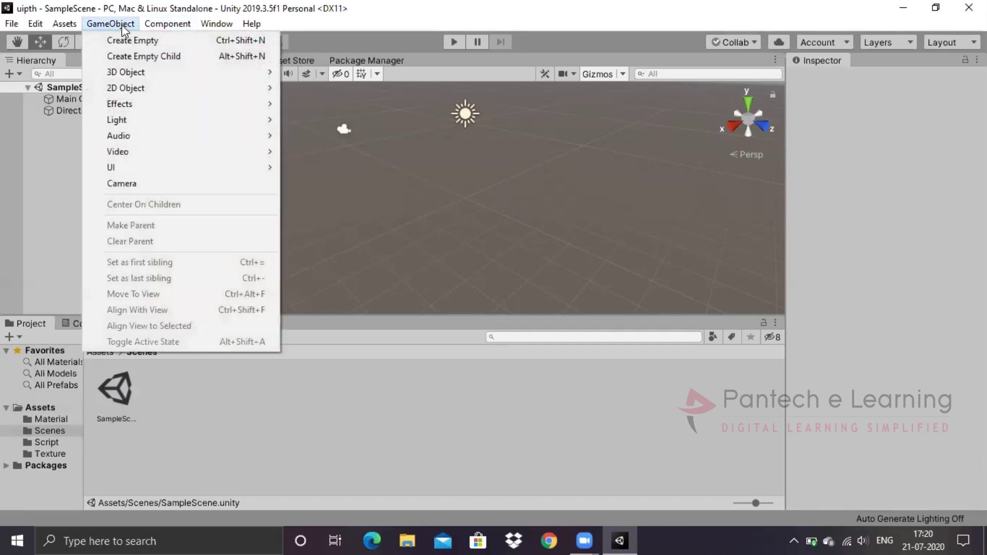
pyautogui.moveTo(150, 76)
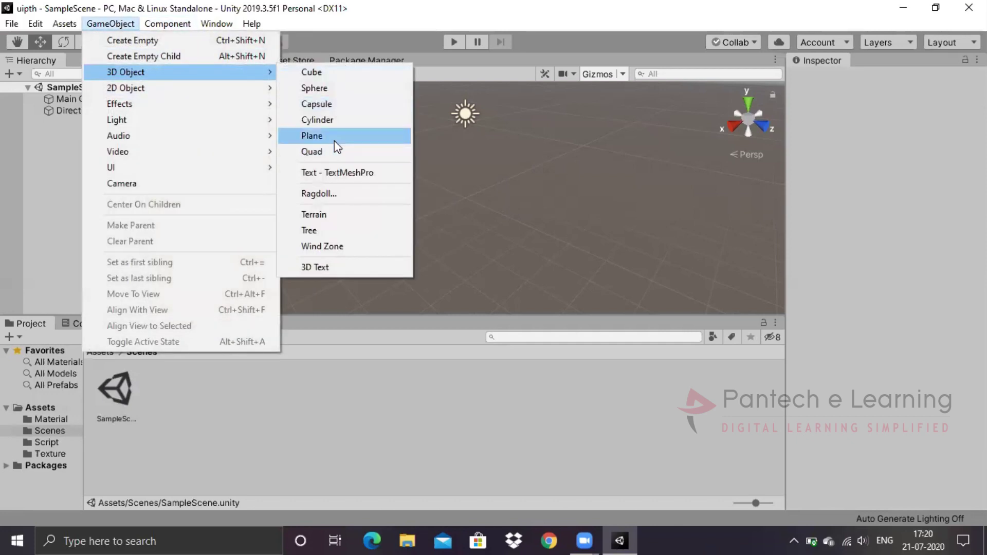
pyautogui.click(334, 138)
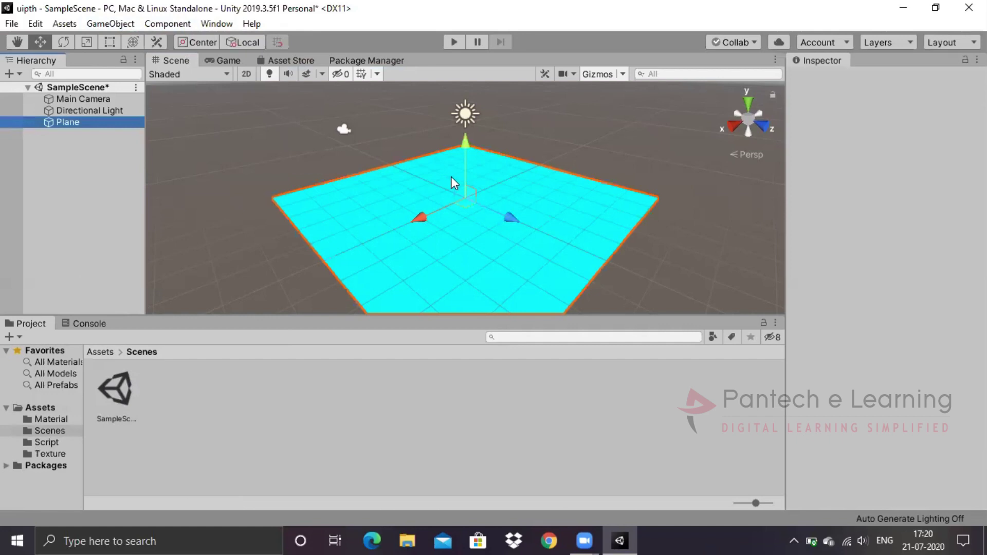
pyautogui.moveTo(463, 137); pyautogui.dragTo(459, 120)
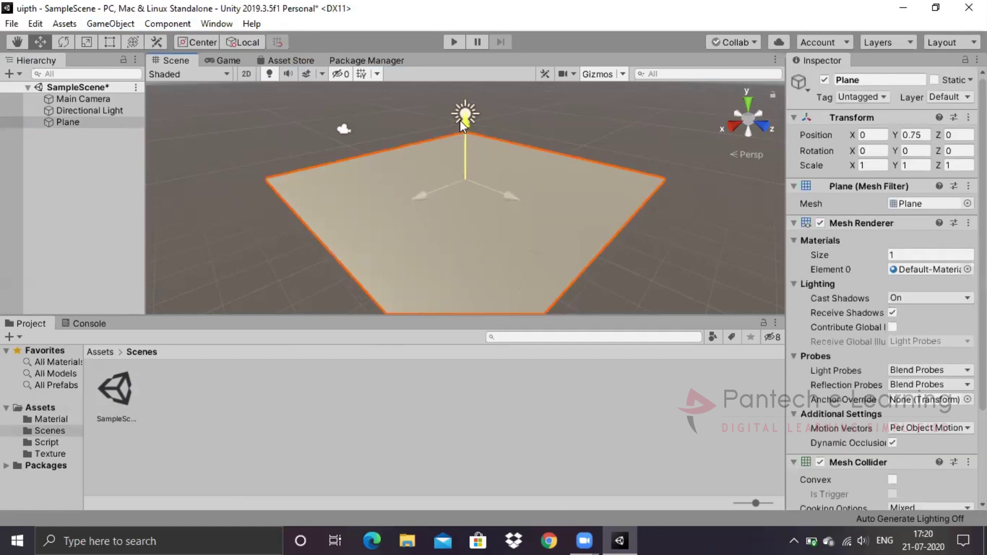
# Move Main Camera to Y 2.45, Z -6.39 to frame the plane, checking the Game view
pyautogui.click(346, 128)
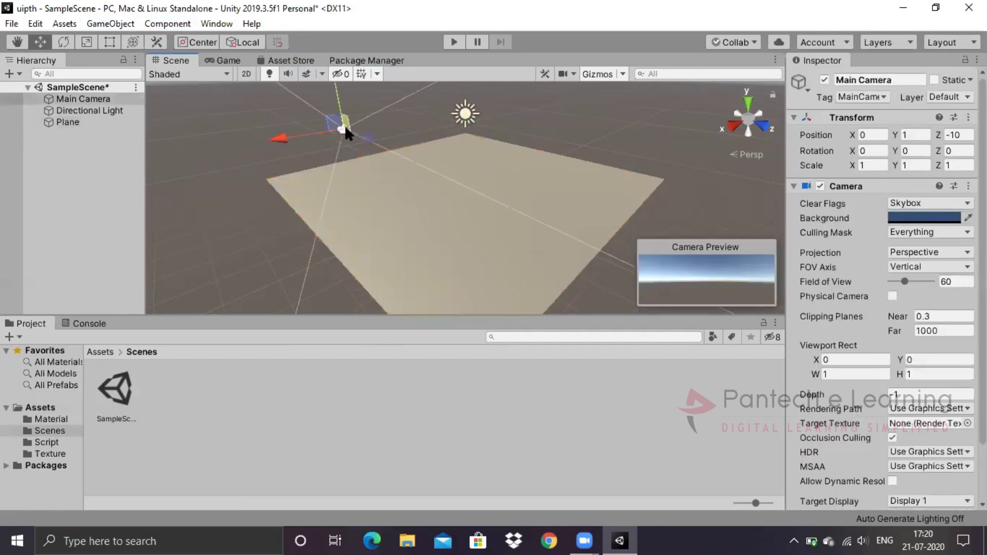
pyautogui.moveTo(345, 125); pyautogui.dragTo(375, 63)
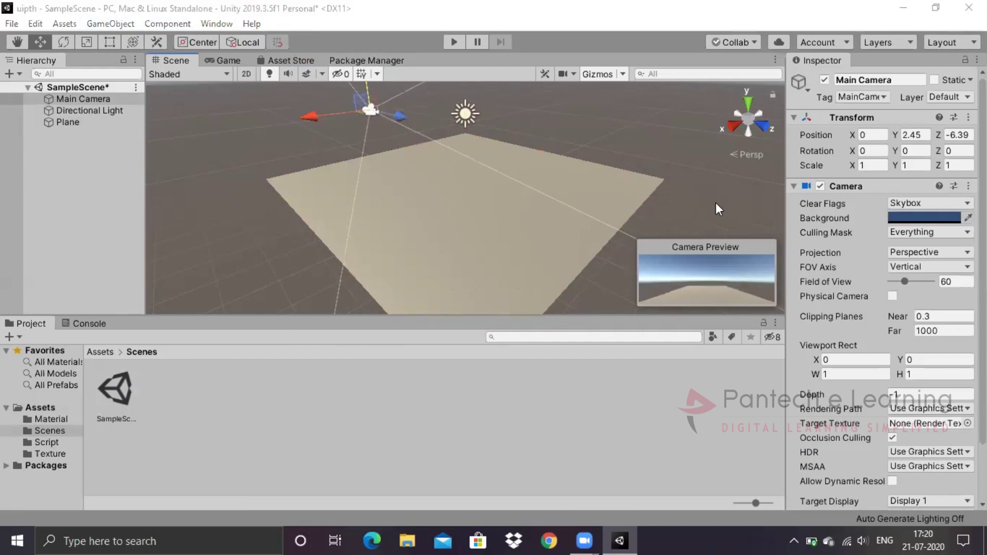
pyautogui.click(732, 237)
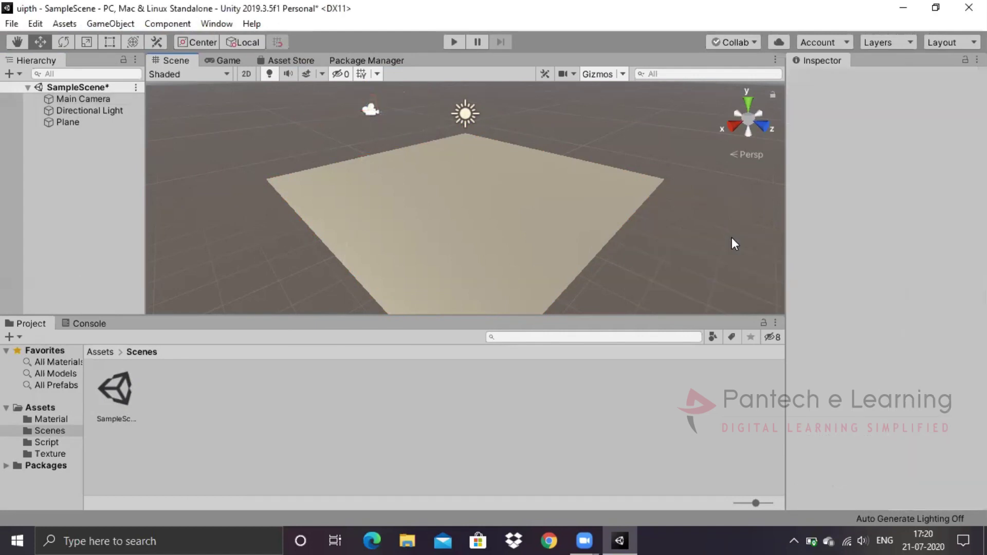
pyautogui.hotkey('ctrl', 'z')
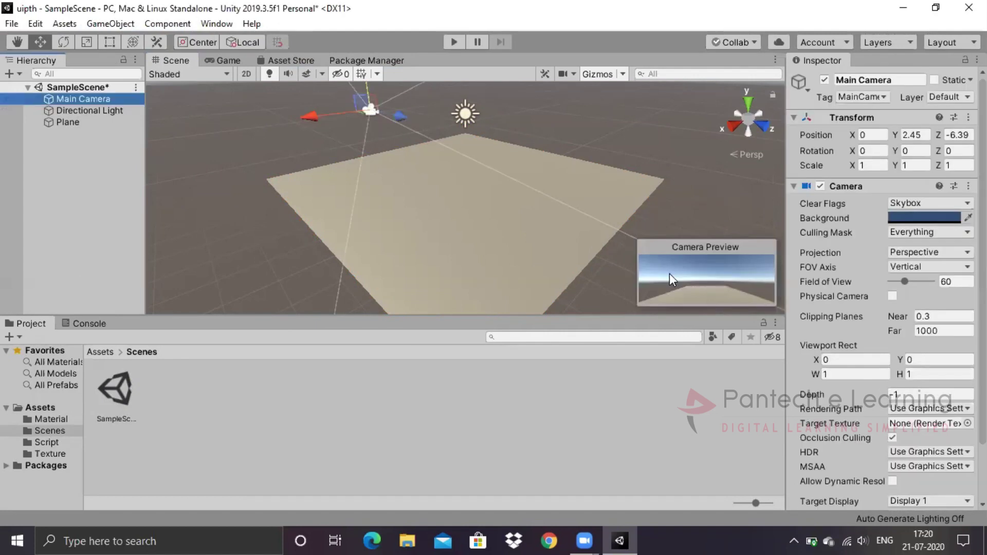
pyautogui.click(225, 56)
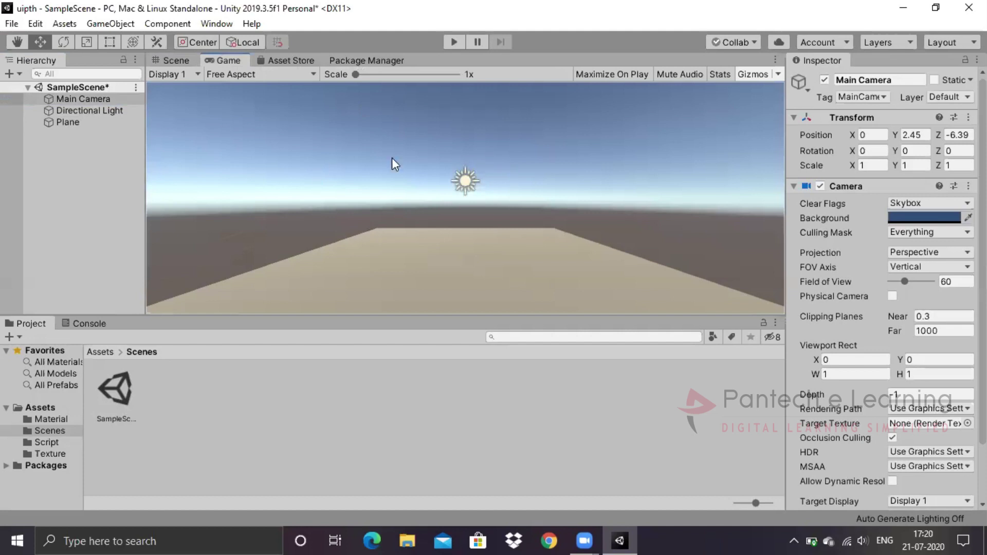
pyautogui.click(171, 59)
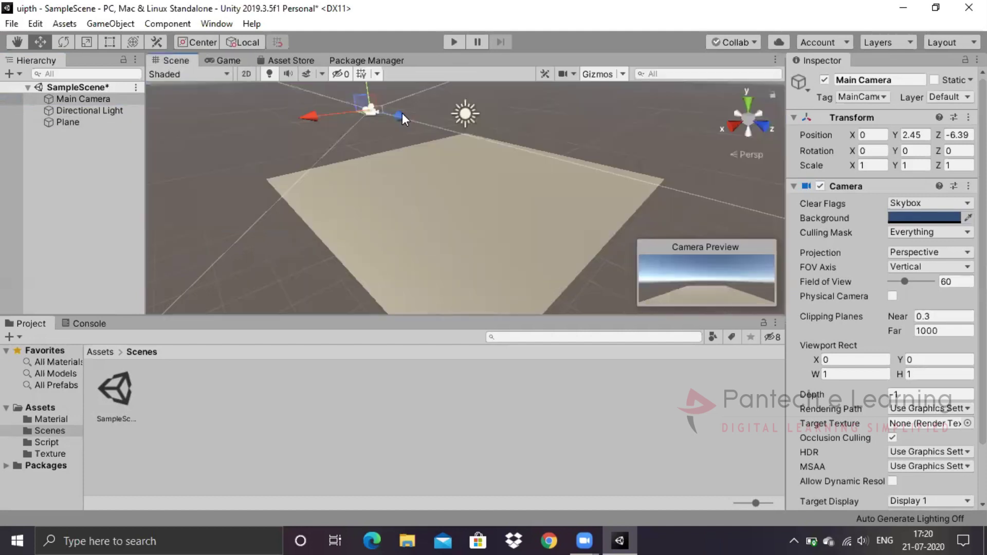
pyautogui.click(280, 200)
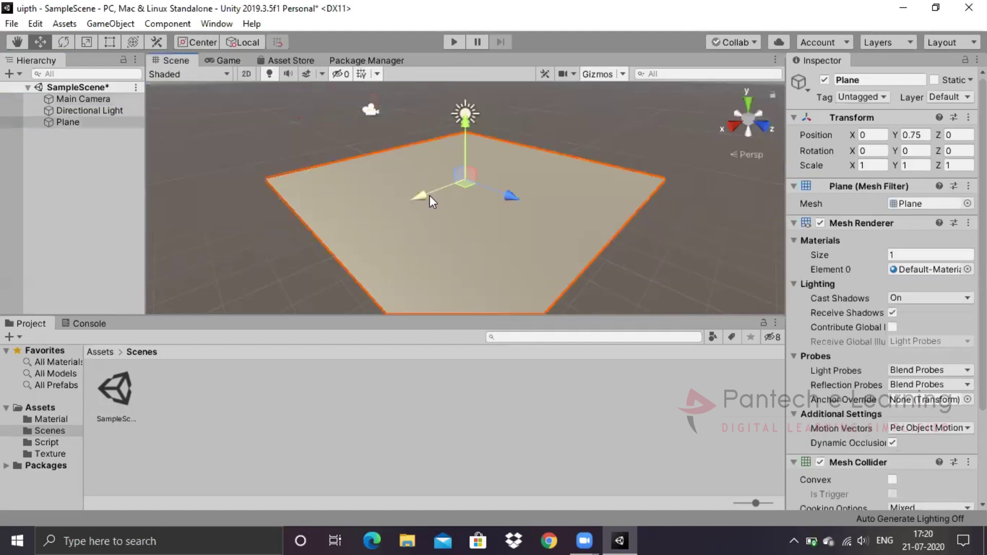
# Create a Standard material named mat1 in the Material folder and open its Albedo colour picker
pyautogui.click(50, 419)
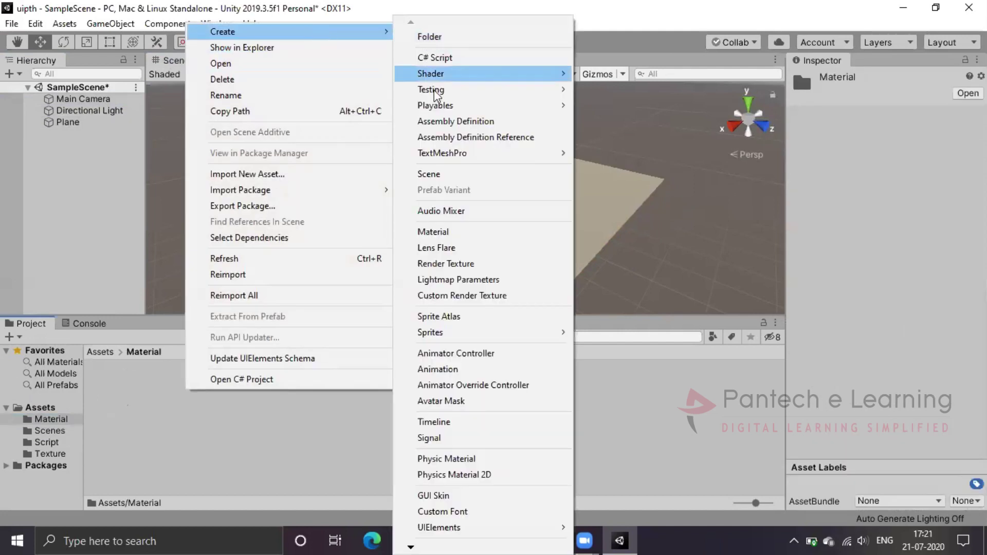
pyautogui.click(460, 229)
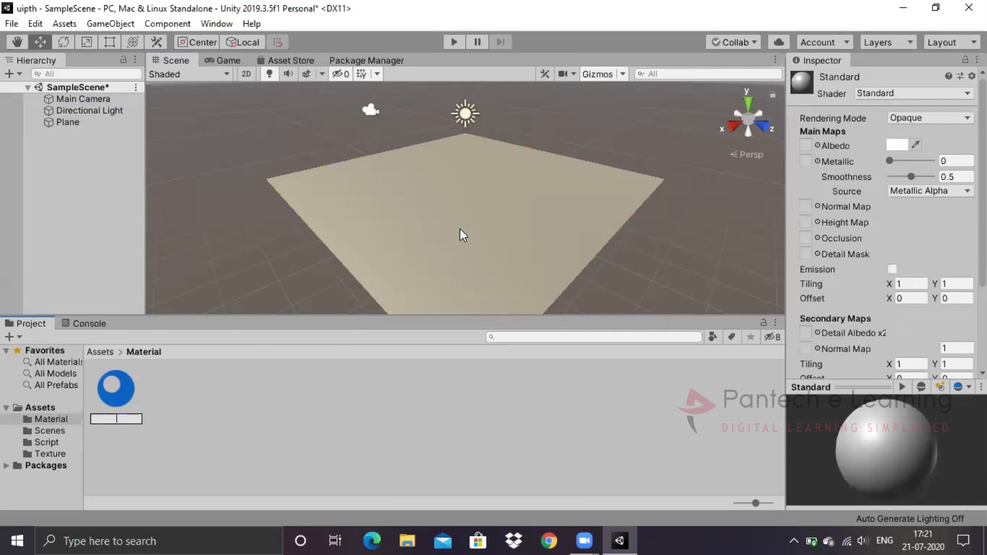
pyautogui.write('mat1')
pyautogui.press('Return')
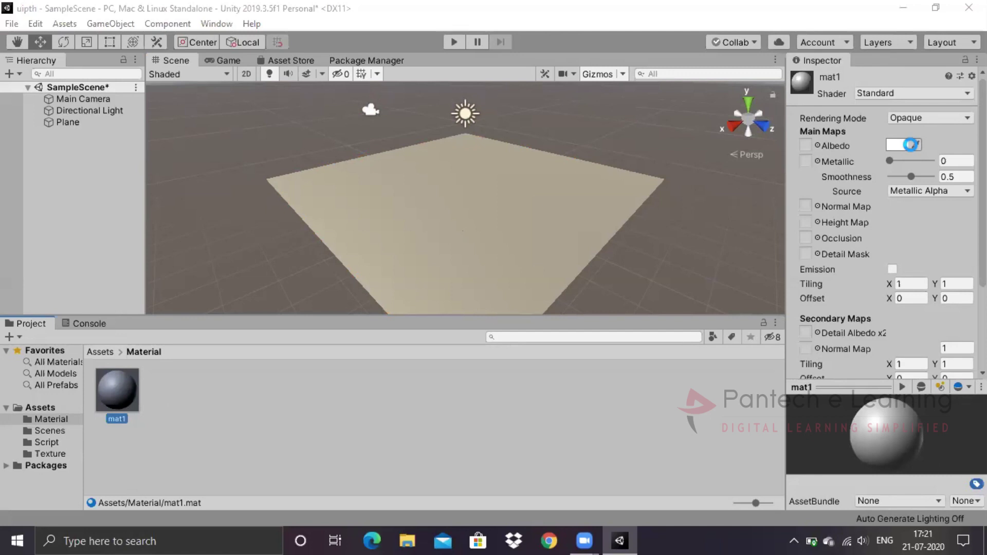
pyautogui.click(911, 144)
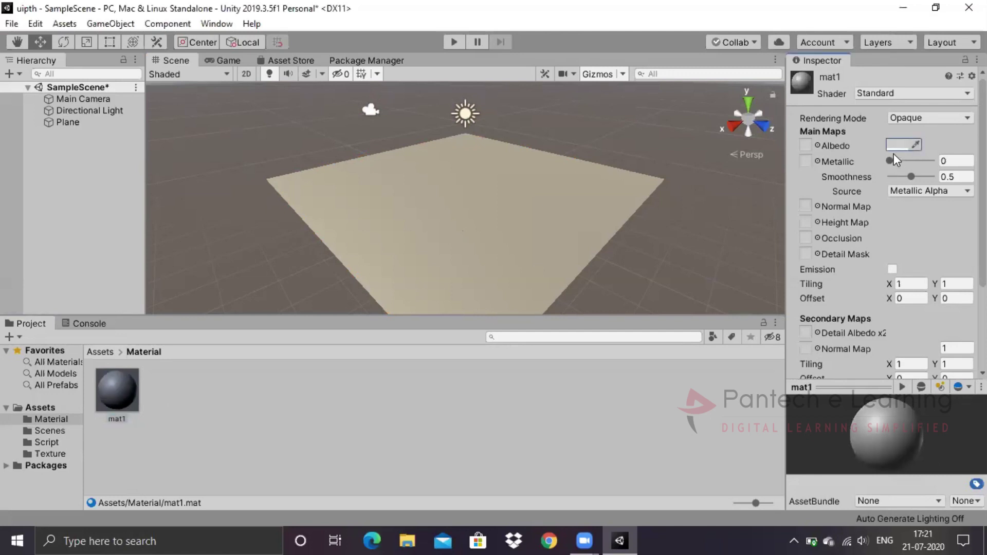
pyautogui.click(901, 143)
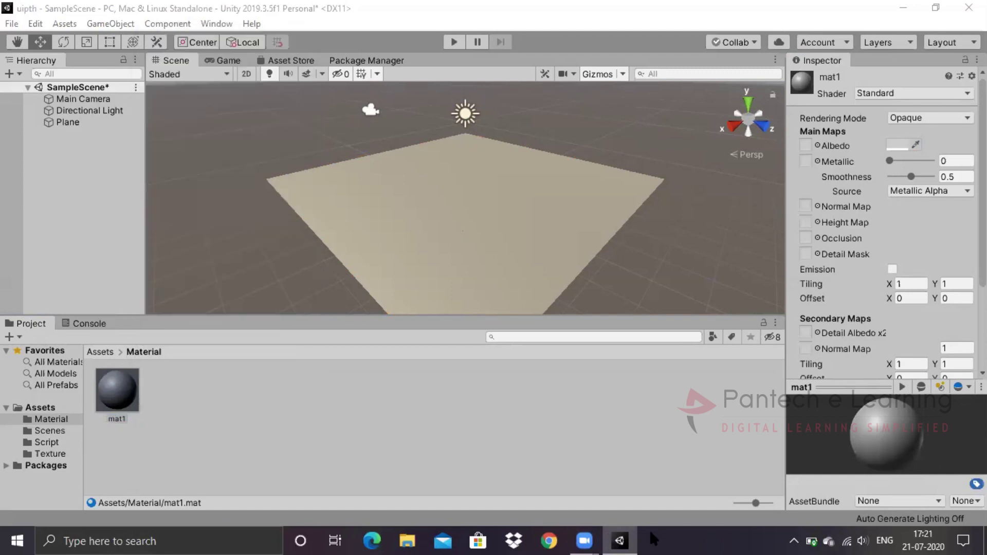
# Set mat1's Albedo colour to bright orange E77908
pyautogui.moveTo(293, 165); pyautogui.dragTo(299, 128)
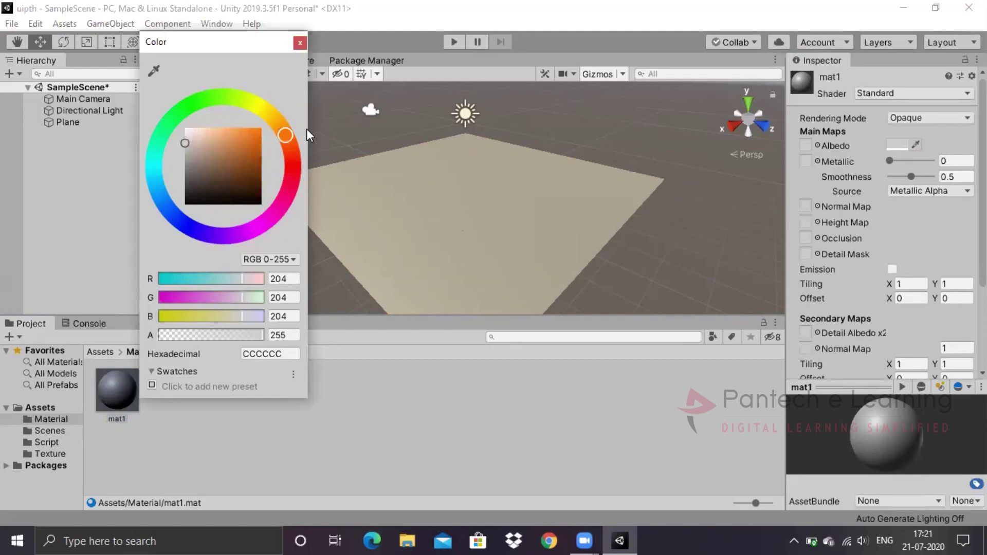
pyautogui.moveTo(185, 143); pyautogui.dragTo(261, 135)
pyautogui.moveTo(282, 119)
pyautogui.mouseDown()
pyautogui.moveTo(286, 99)
pyautogui.moveTo(272, 95)
pyautogui.moveTo(288, 100)
pyautogui.moveTo(289, 128)
pyautogui.mouseUp()
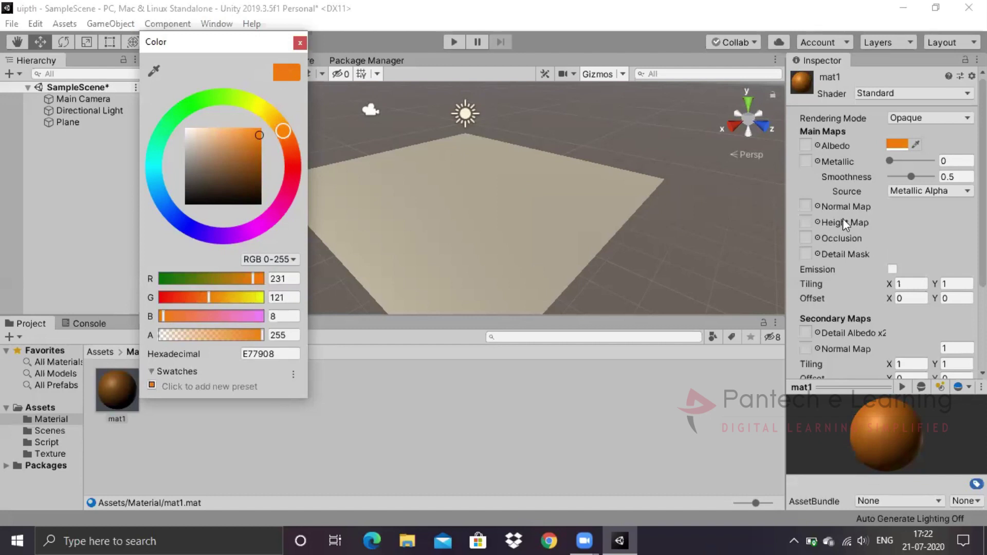
pyautogui.click(810, 160)
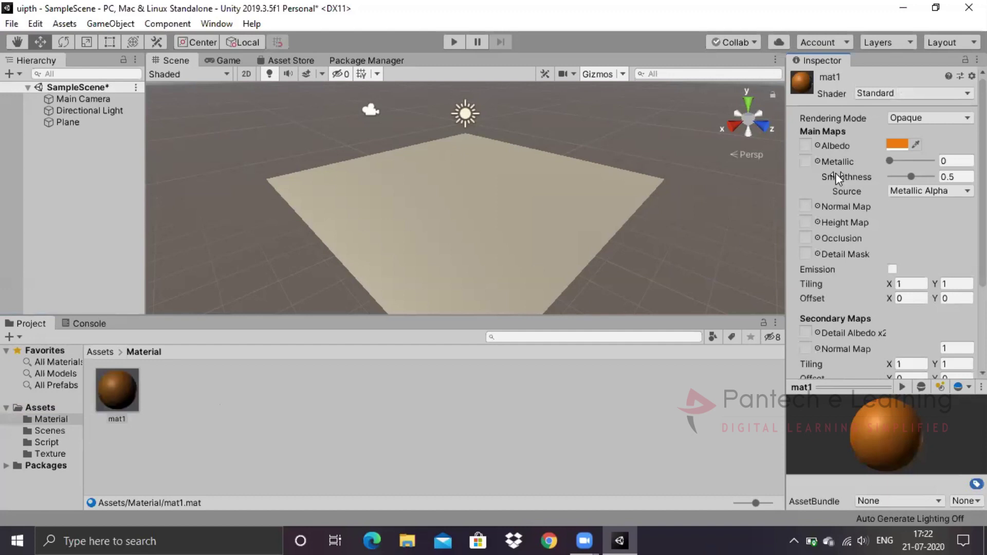
# Give mat1 Metallic 1 and Smoothness 0.52, keeping the Standard shader
pyautogui.moveTo(889, 161); pyautogui.dragTo(947, 160)
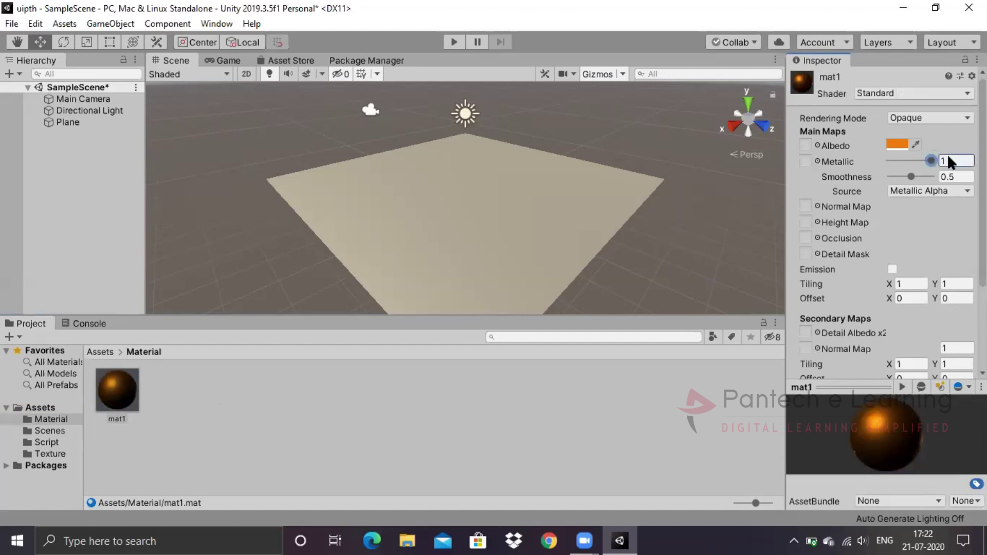
pyautogui.click(126, 410)
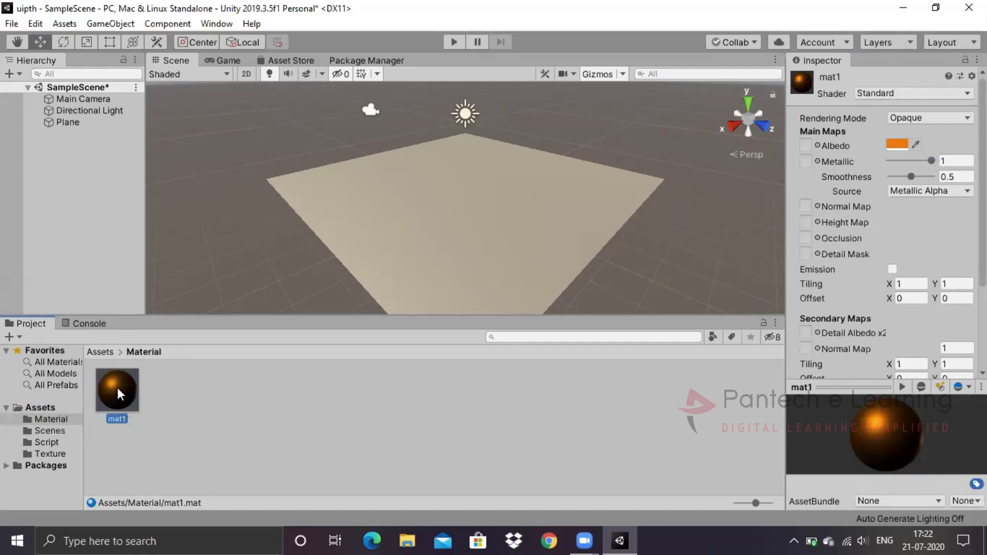
pyautogui.moveTo(911, 175)
pyautogui.mouseDown()
pyautogui.moveTo(947, 165)
pyautogui.moveTo(912, 171)
pyautogui.moveTo(912, 185)
pyautogui.mouseUp()
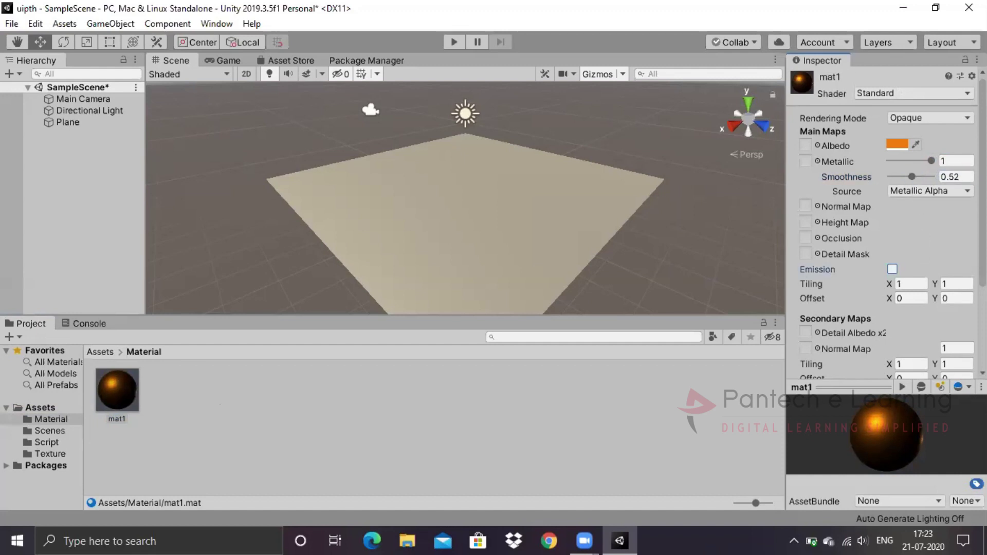
pyautogui.click(920, 94)
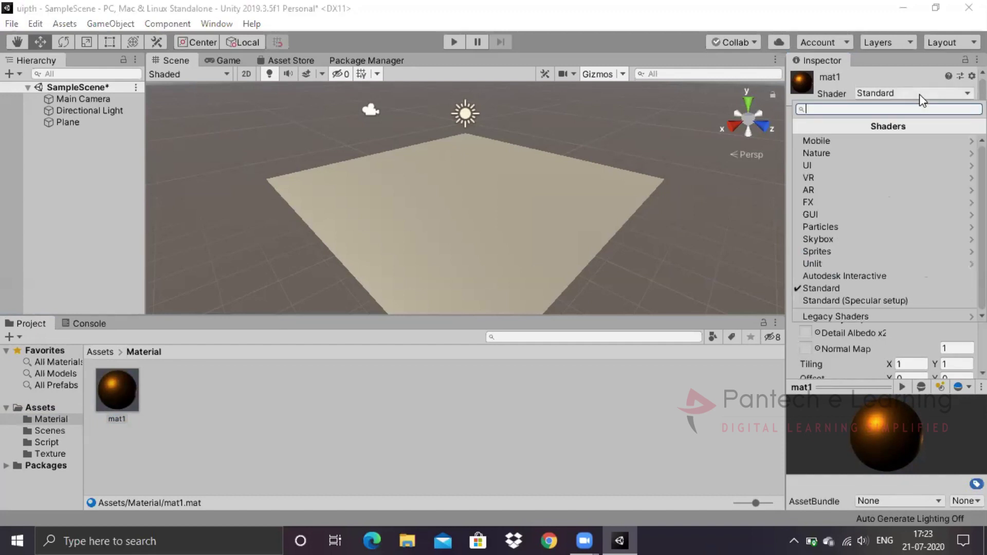
pyautogui.click(871, 278)
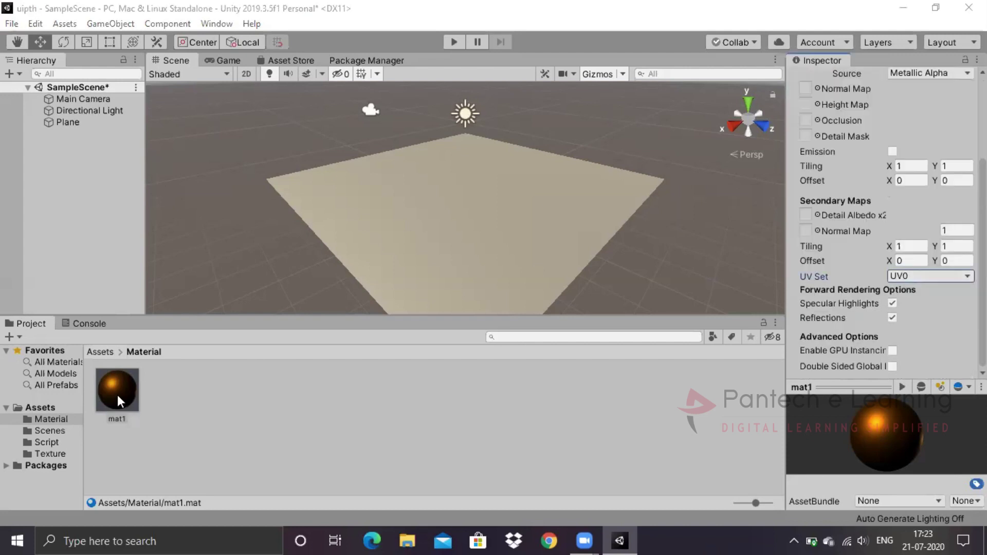
# Apply mat1 to the Plane, raise it slightly, and preview it in the Game view
pyautogui.moveTo(118, 395); pyautogui.dragTo(489, 251)
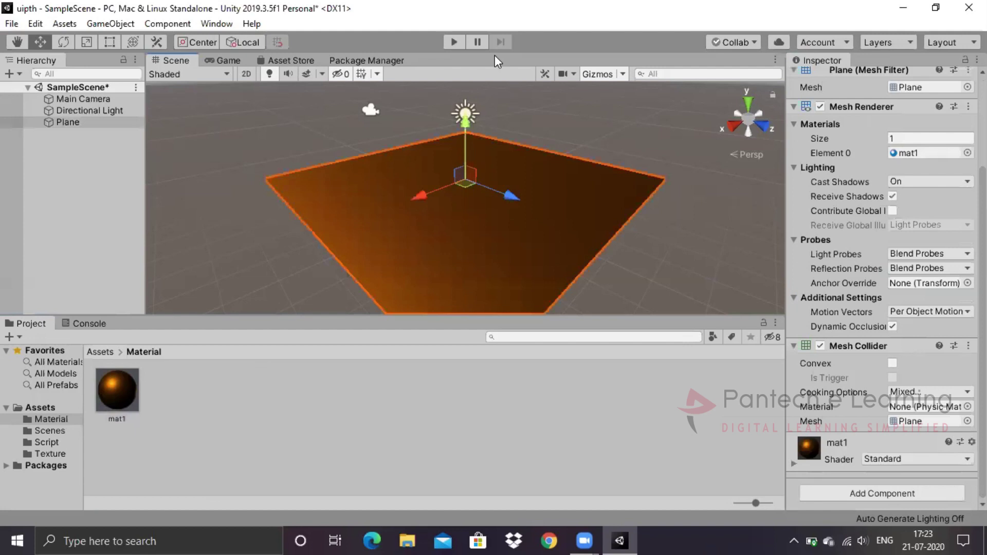
pyautogui.moveTo(461, 129)
pyautogui.mouseDown()
pyautogui.moveTo(476, 55)
pyautogui.moveTo(476, 118)
pyautogui.mouseUp()
pyautogui.click(228, 60)
pyautogui.click(181, 60)
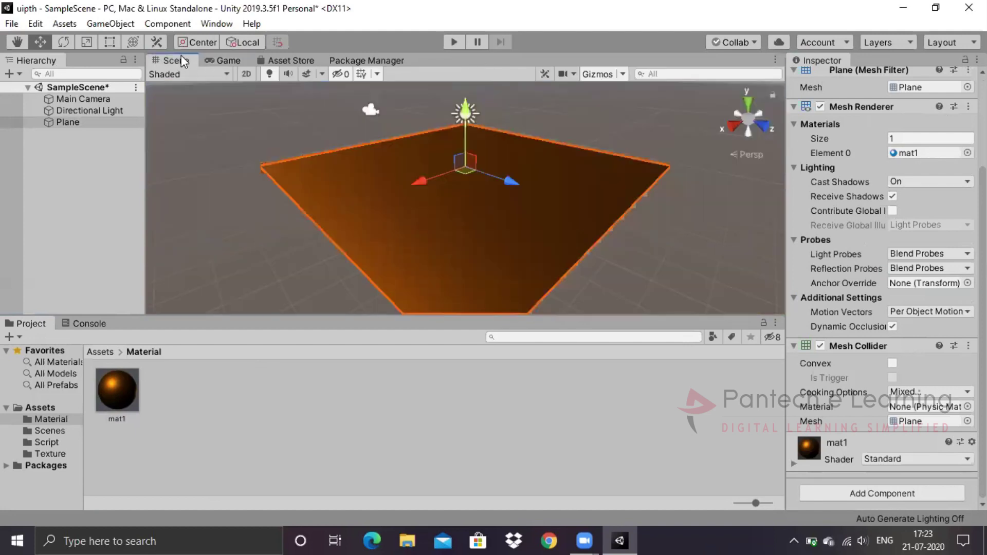
# Reposition the Directional Light in the scene
pyautogui.click(87, 110)
pyautogui.moveTo(504, 147); pyautogui.dragTo(663, 169)
pyautogui.click(662, 183)
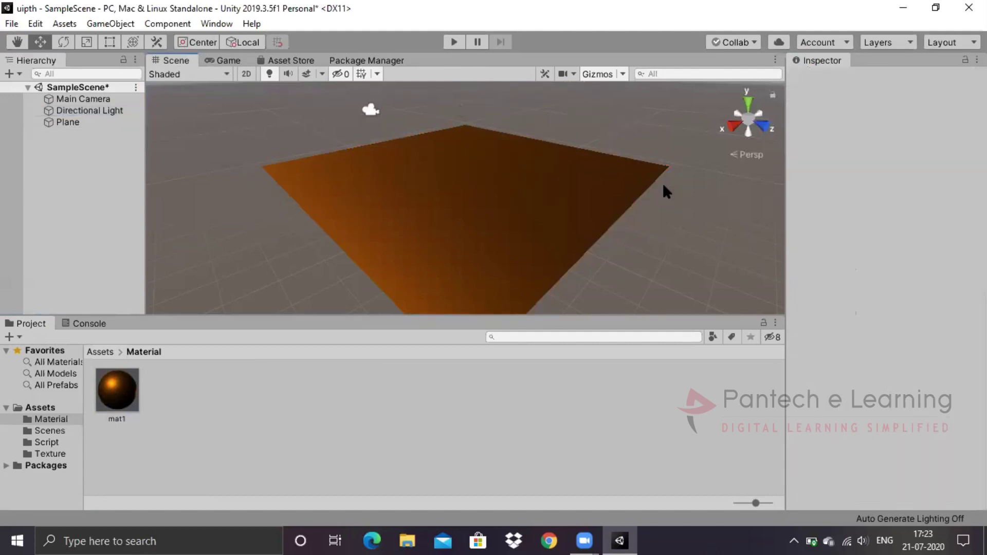
# Recolour mat1 to reddish orange E24B10 with Metallic 0.21, then reselect the Plane
pyautogui.click(230, 62)
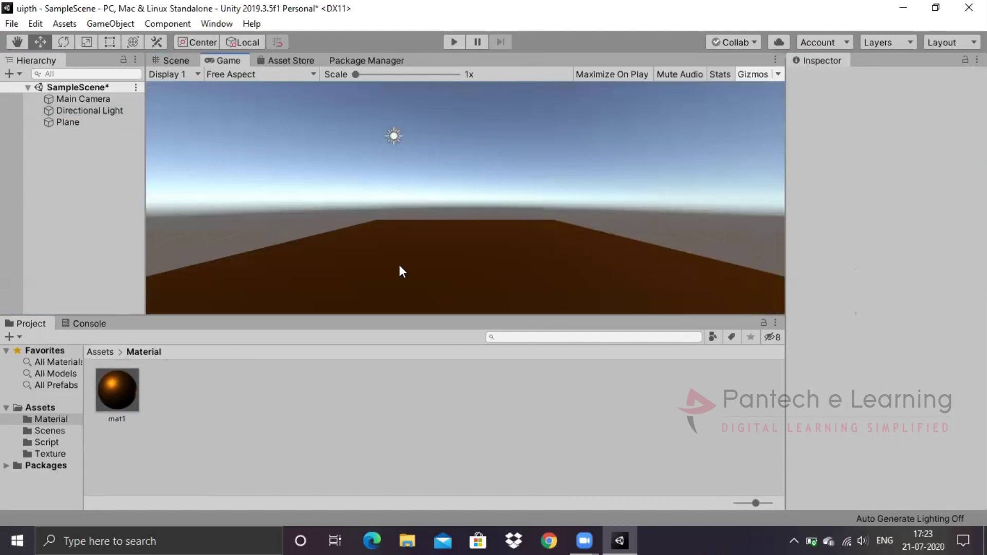
pyautogui.click(129, 401)
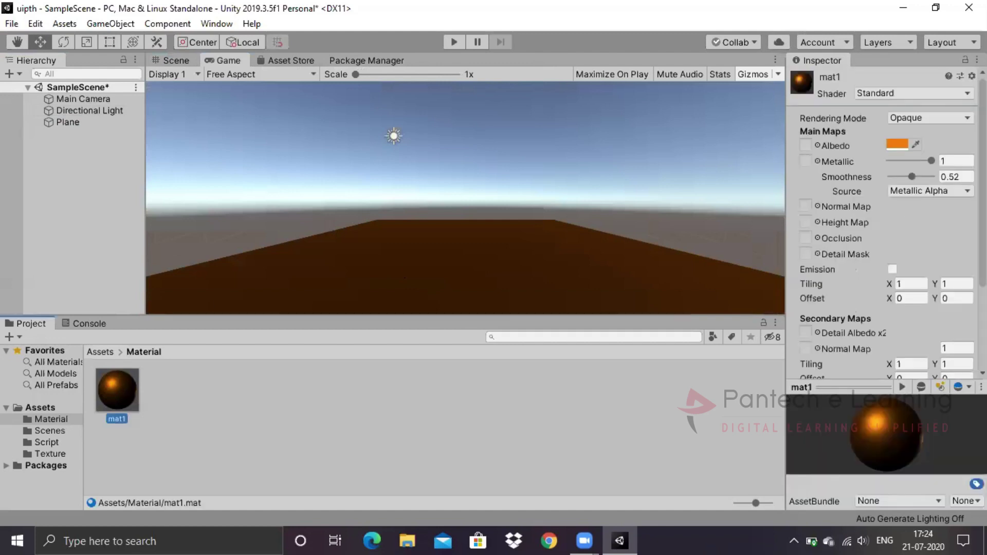
pyautogui.click(905, 144)
pyautogui.moveTo(265, 124); pyautogui.dragTo(312, 178)
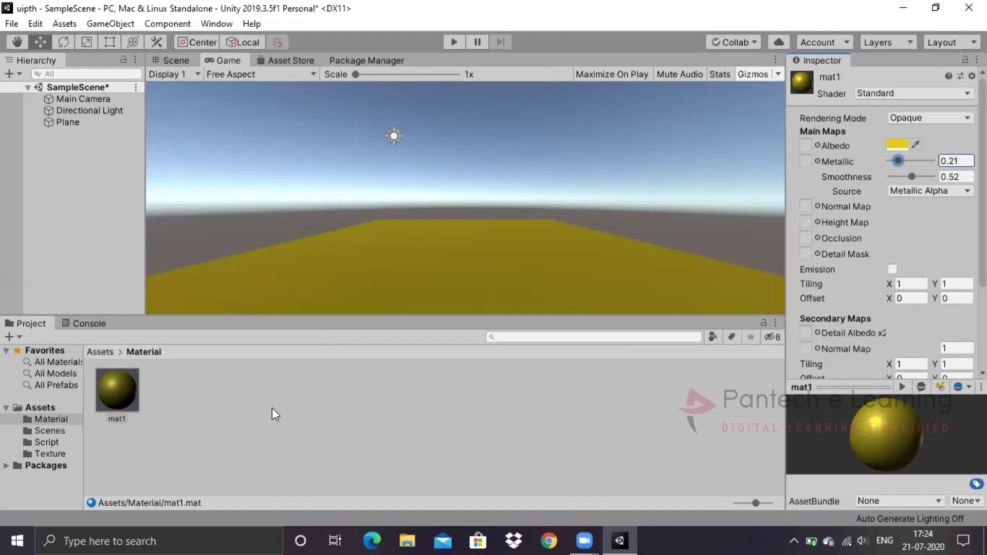
pyautogui.click(906, 146)
pyautogui.click(288, 143)
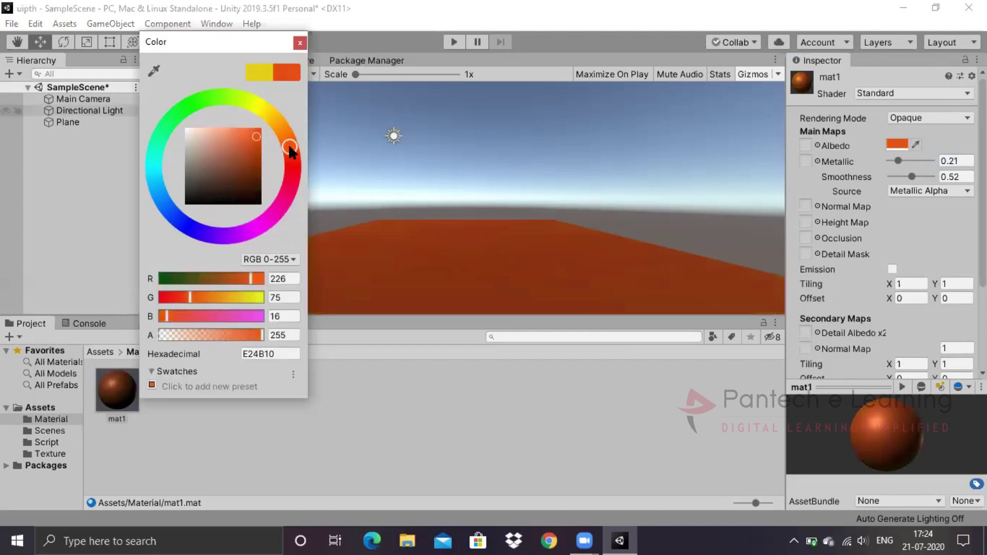
pyautogui.click(297, 44)
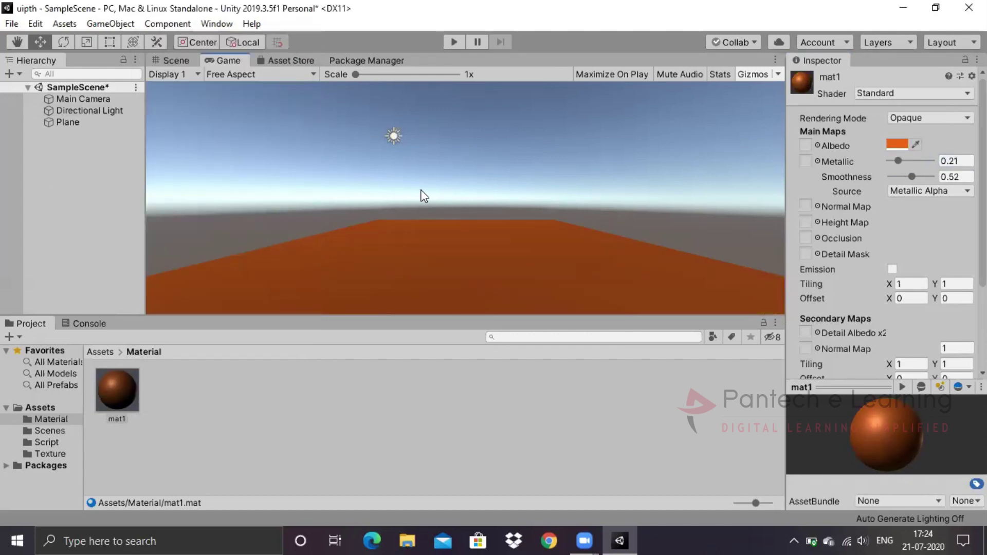
pyautogui.click(177, 59)
pyautogui.click(431, 214)
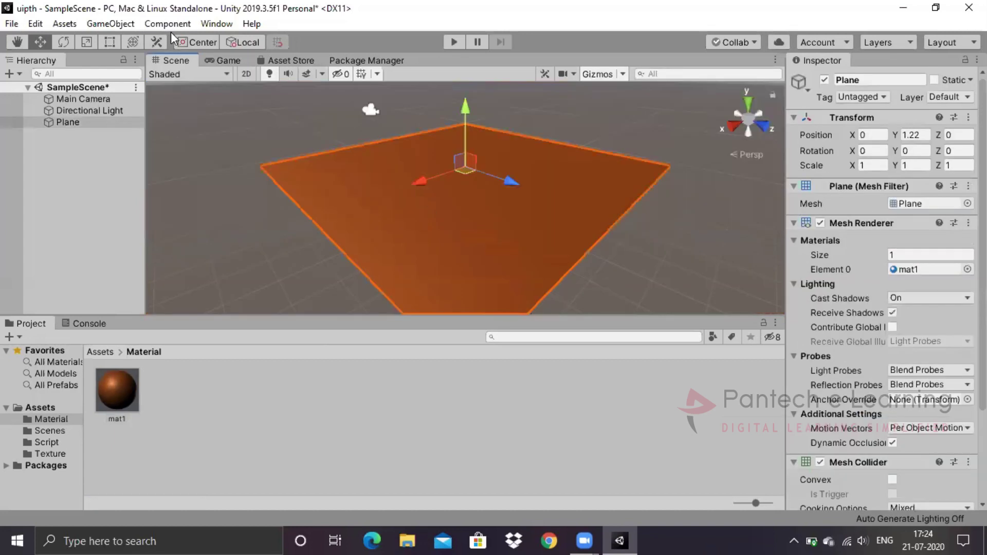
# Add a Capsule to the scene above the plane and check it from the game camera
pyautogui.click(143, 20)
pyautogui.moveTo(110, 23)
pyautogui.moveTo(132, 70)
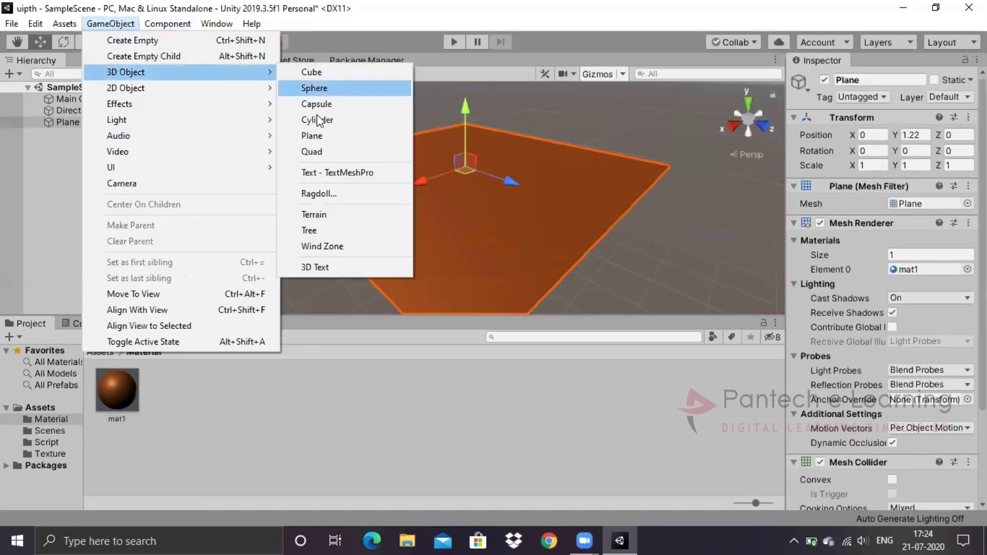
pyautogui.click(323, 101)
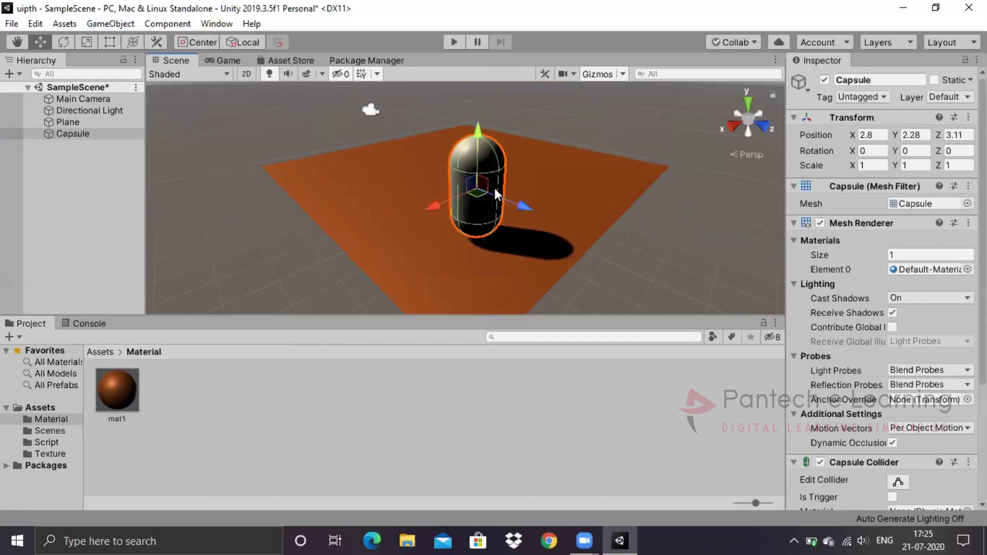
pyautogui.click(223, 60)
pyautogui.click(194, 64)
pyautogui.click(292, 413)
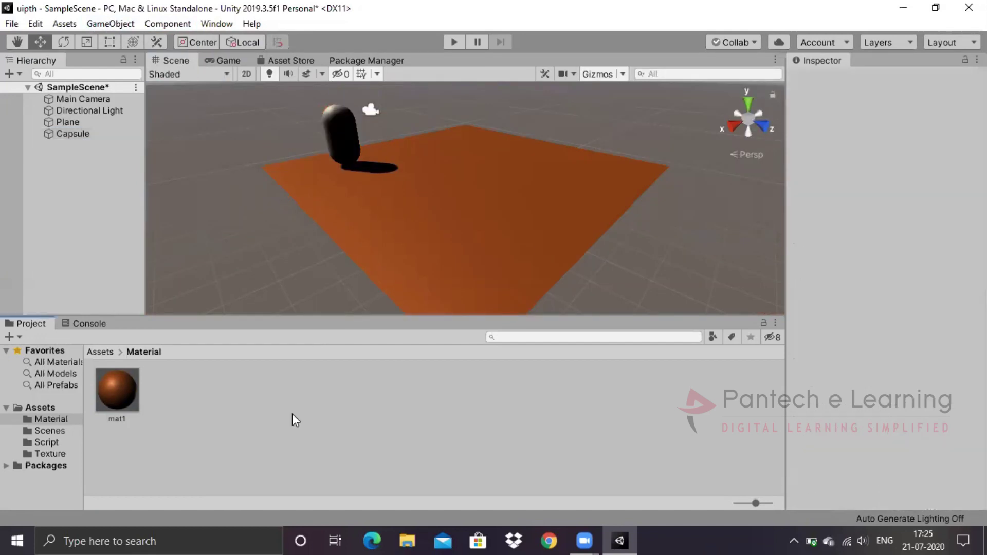
# Open the Texture folder, create a Render Texture, then discard it
pyautogui.rightClick(295, 383)
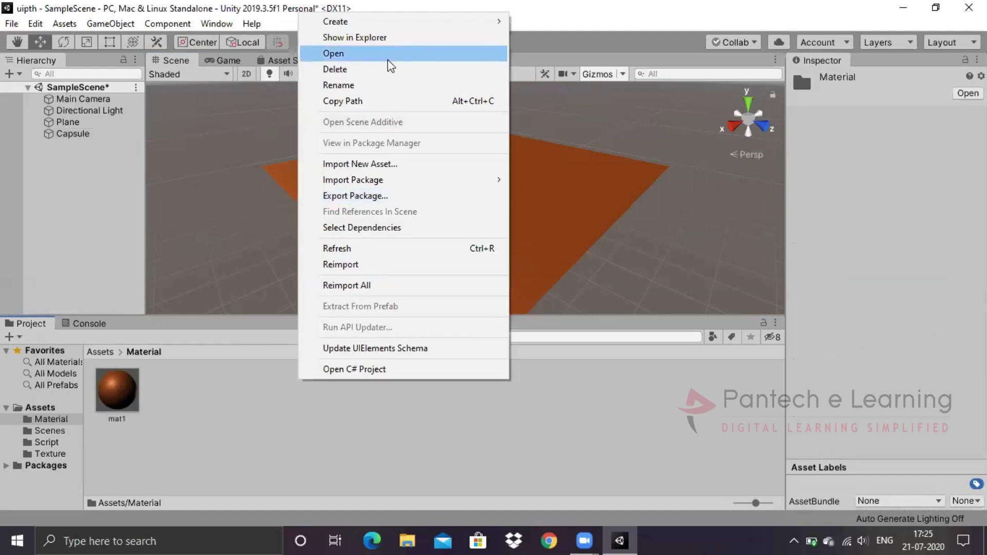
pyautogui.moveTo(363, 27)
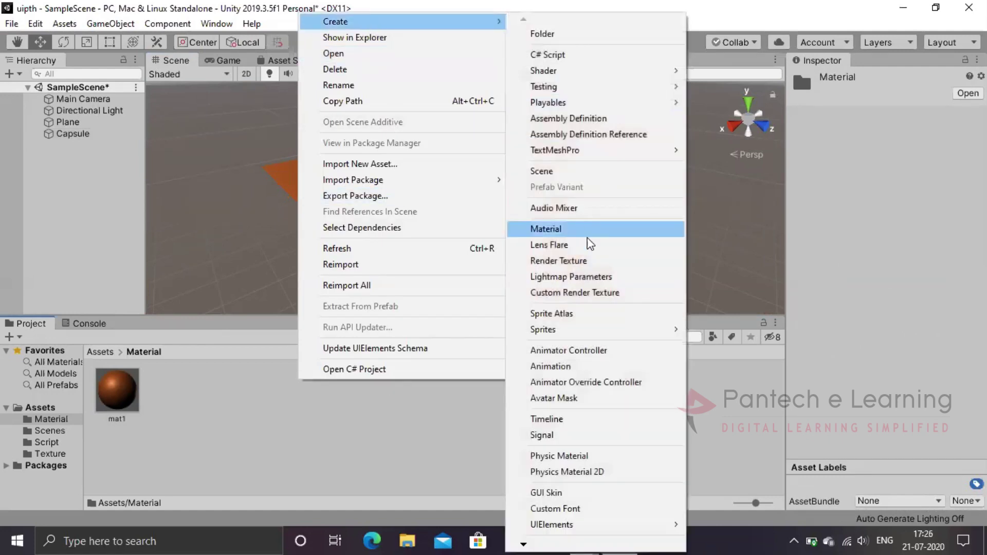
pyautogui.click(414, 419)
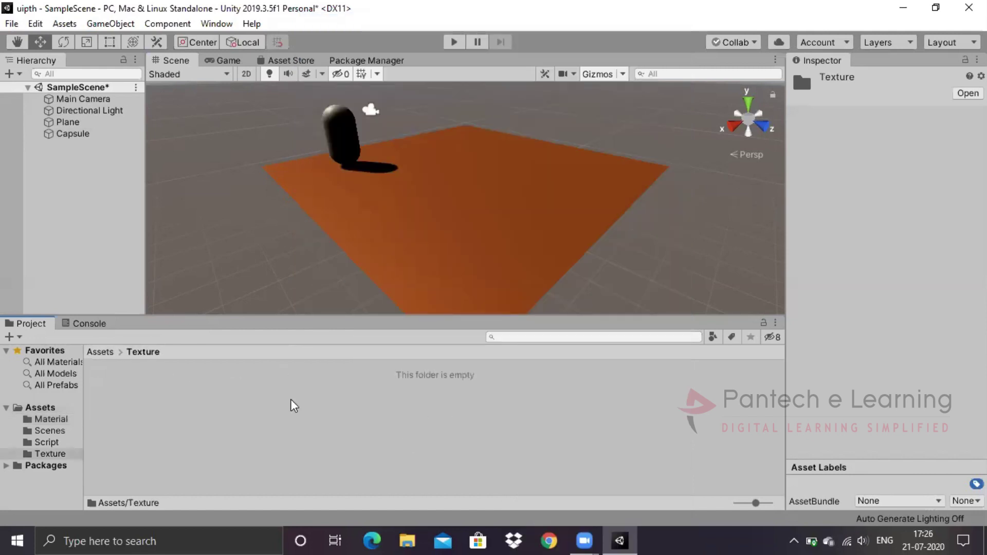
pyautogui.rightClick(291, 405)
pyautogui.moveTo(339, 39)
pyautogui.click(594, 263)
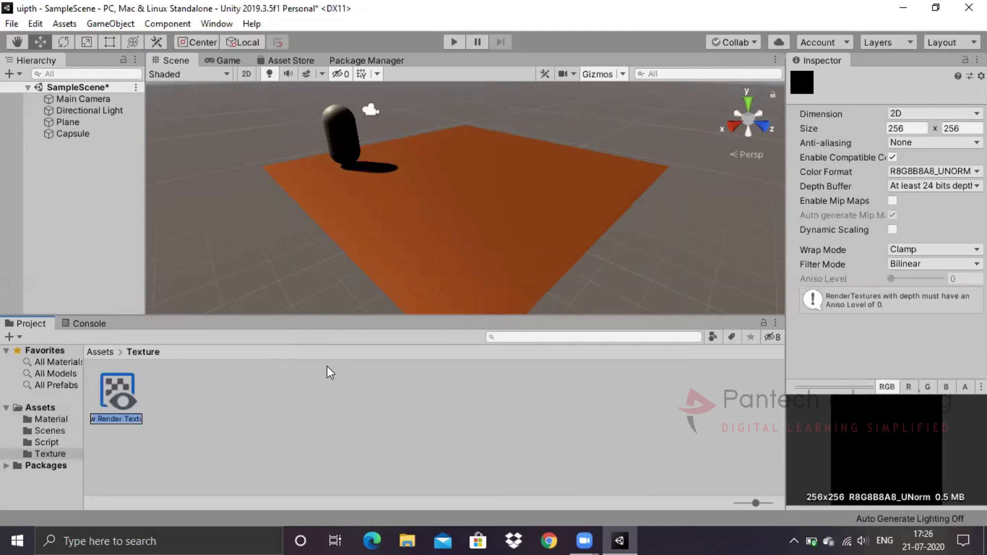
pyautogui.press('Escape')
pyautogui.rightClick(189, 370)
pyautogui.moveTo(227, 169)
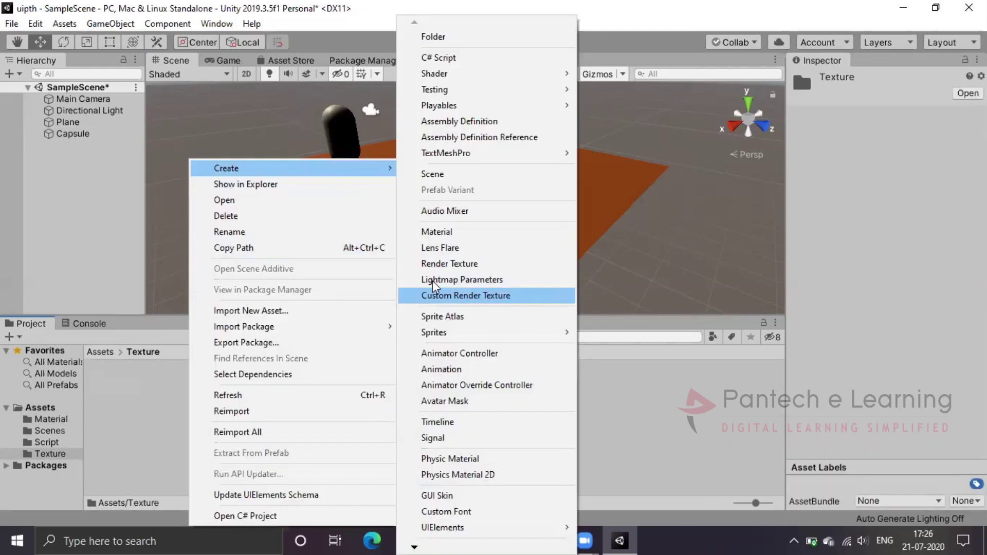
# Create a red material named mat2 in the Material folder and check it on the Capsule
pyautogui.click(105, 367)
pyautogui.click(100, 352)
pyautogui.click(114, 386)
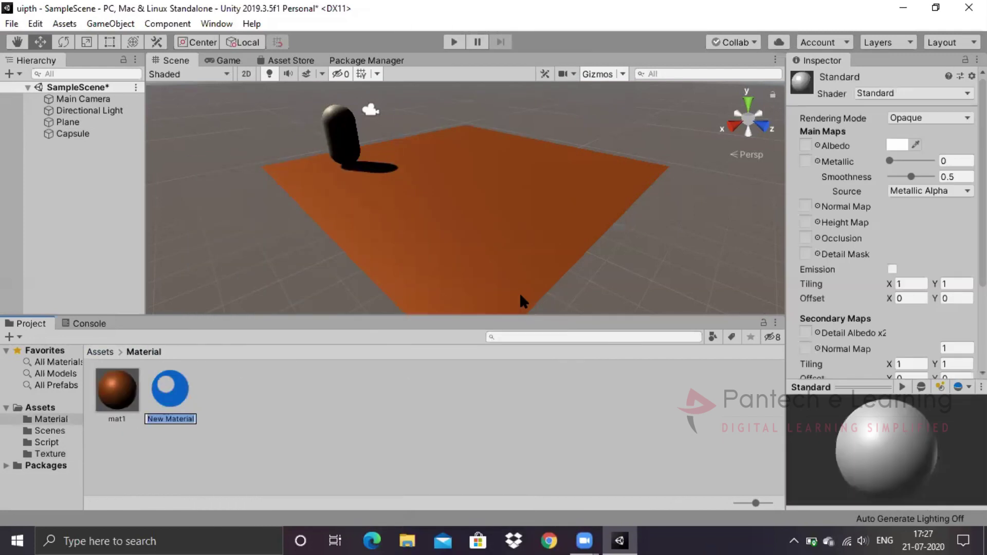
pyautogui.write('mat2')
pyautogui.click(897, 144)
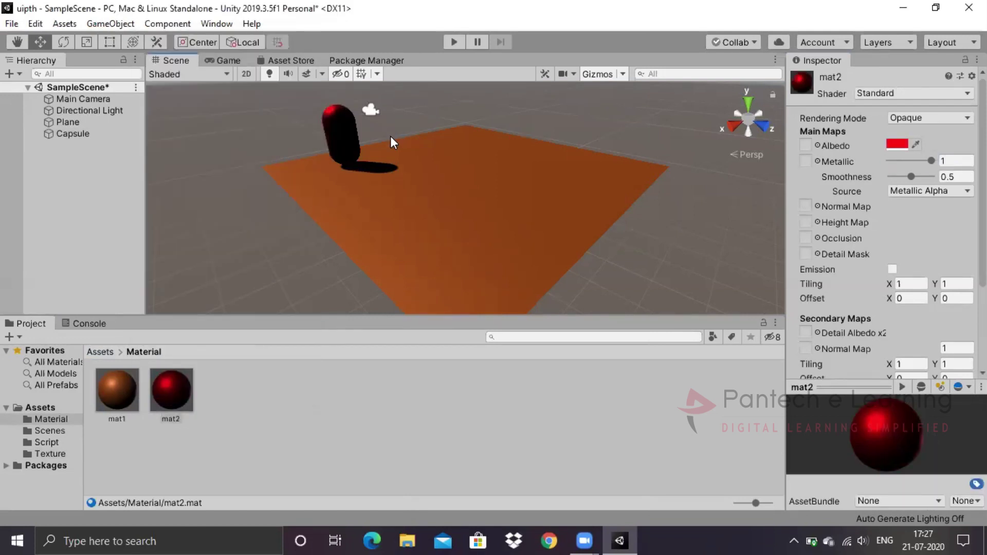
pyautogui.click(390, 136)
pyautogui.hotkey('ctrl', '2')
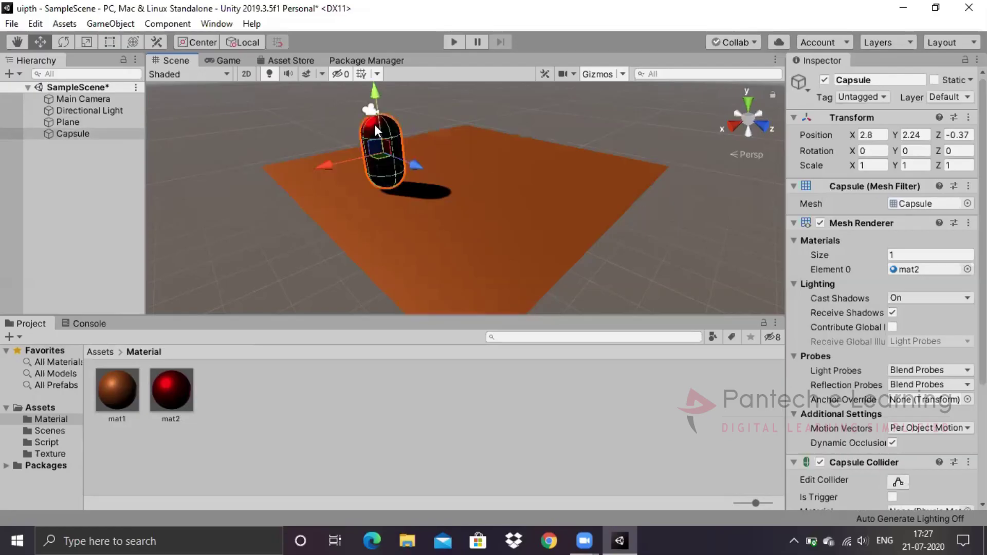
pyautogui.rightClick(87, 133)
# Add a UI Canvas to the hierarchy and preview the scene in Play mode
pyautogui.click(103, 114)
pyautogui.click(99, 165)
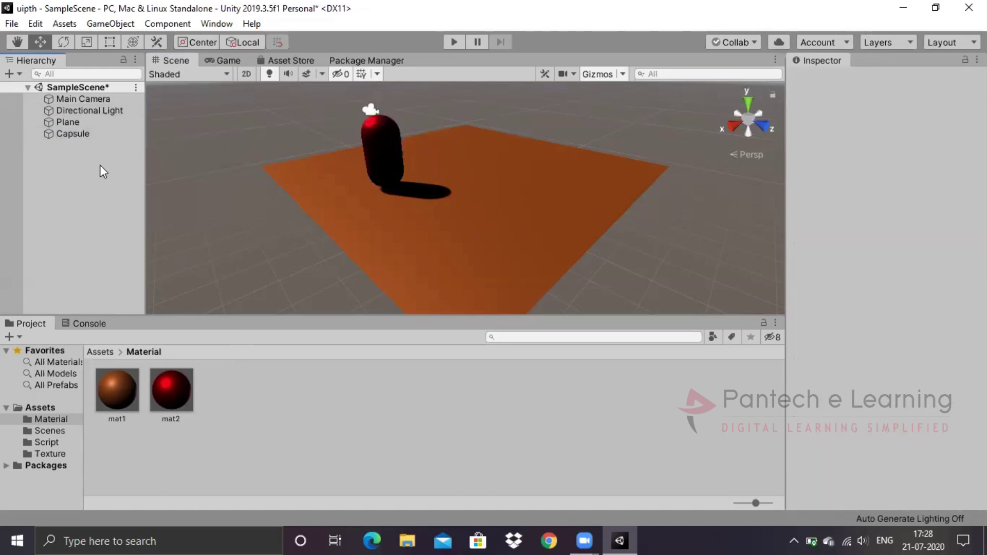
pyautogui.rightClick(99, 165)
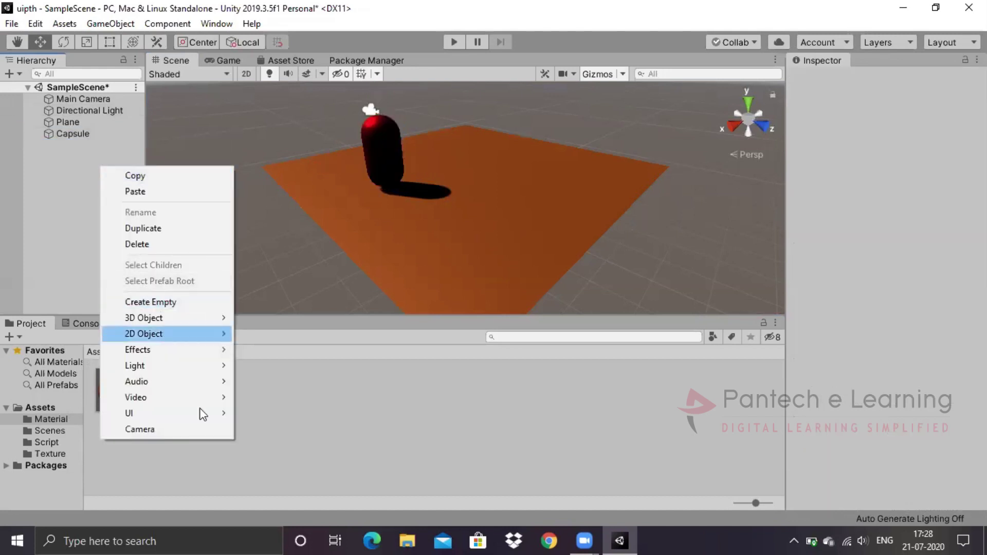
pyautogui.moveTo(211, 413)
pyautogui.click(252, 366)
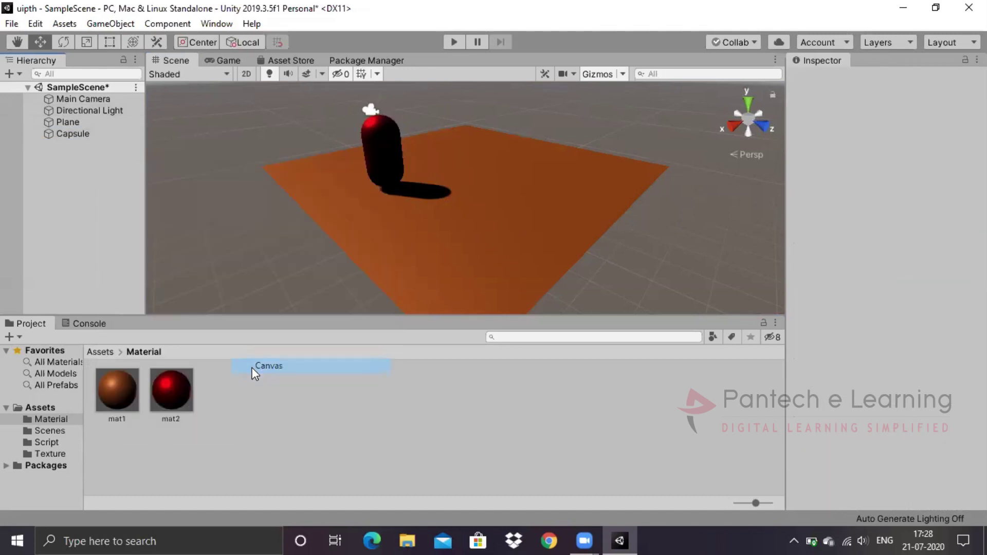
pyautogui.click(457, 215)
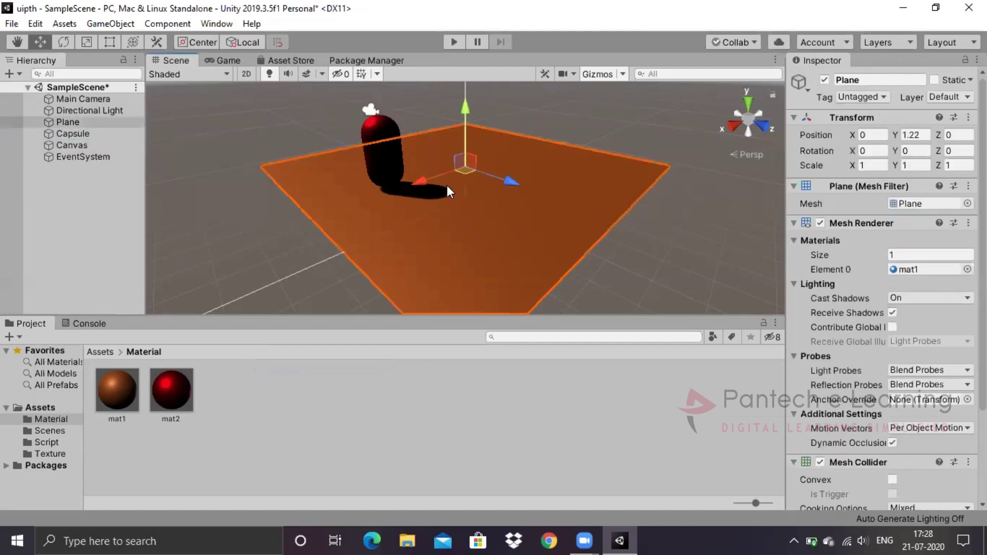
pyautogui.click(457, 90)
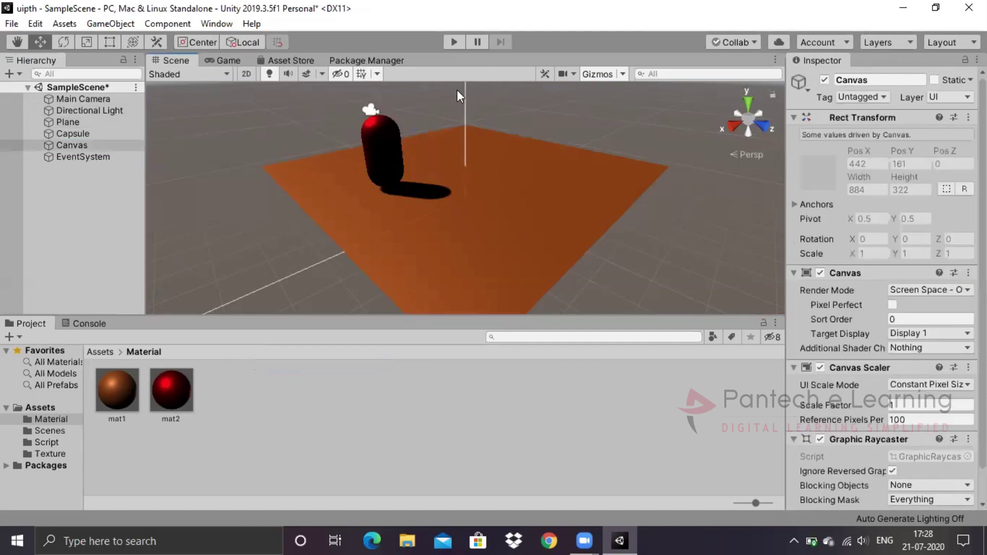
pyautogui.click(454, 42)
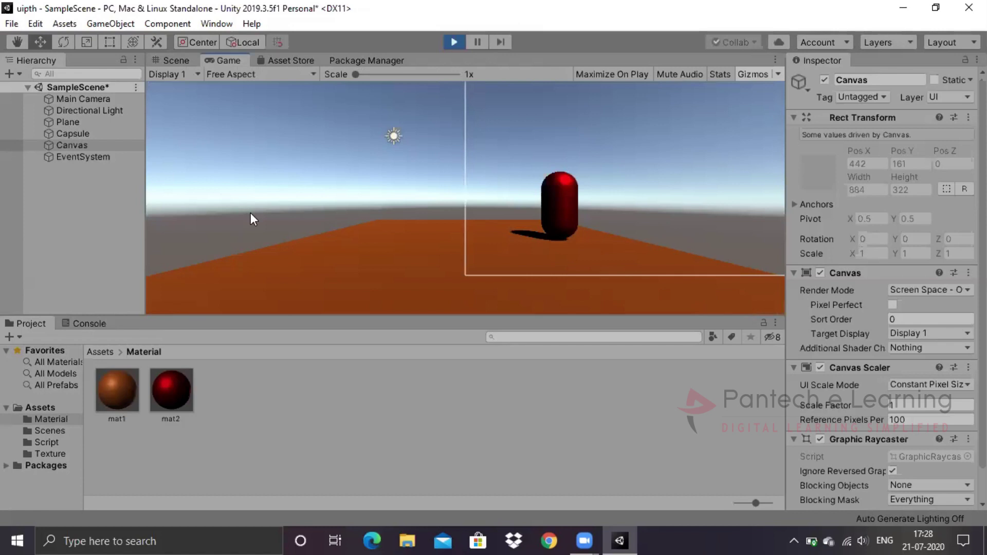
pyautogui.click(171, 60)
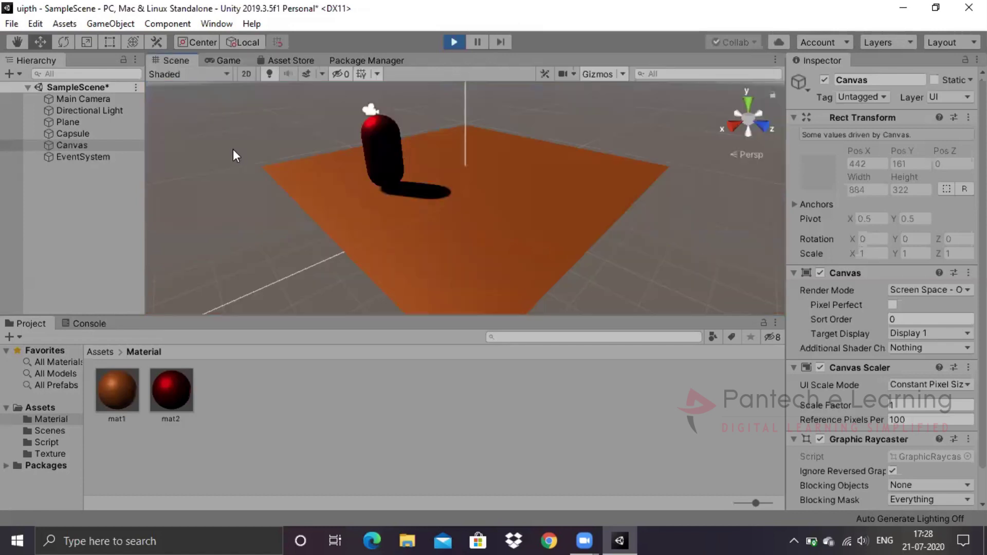
# Select the Canvas and bring up its UI child options
pyautogui.click(69, 142)
pyautogui.rightClick(72, 146)
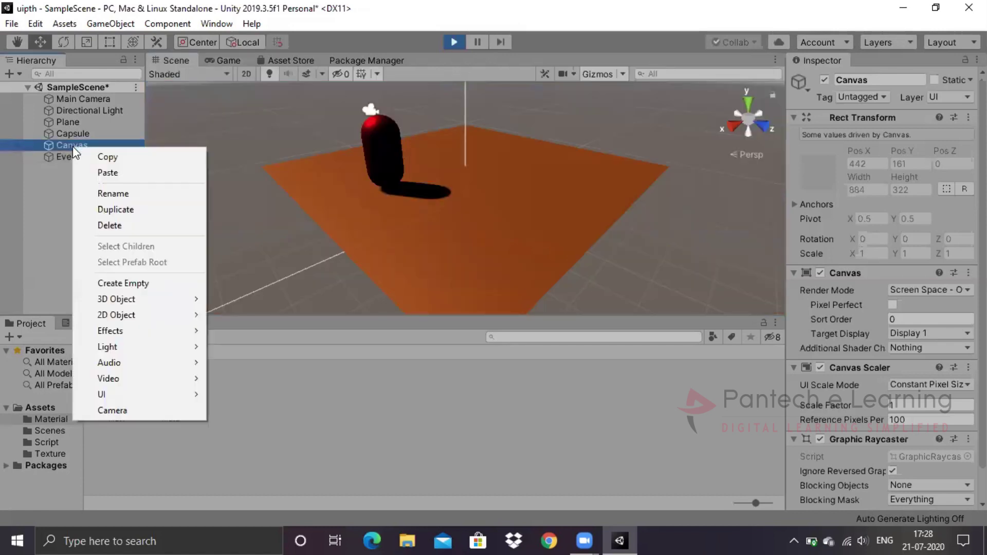
pyautogui.moveTo(162, 393)
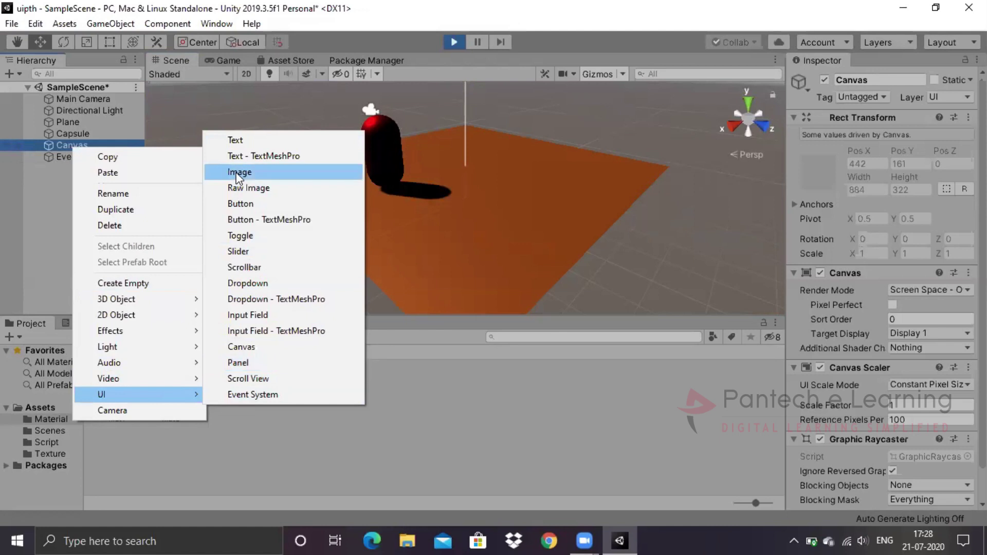
# Add a Button inside the Canvas and test-press it in the Game view
pyautogui.click(240, 201)
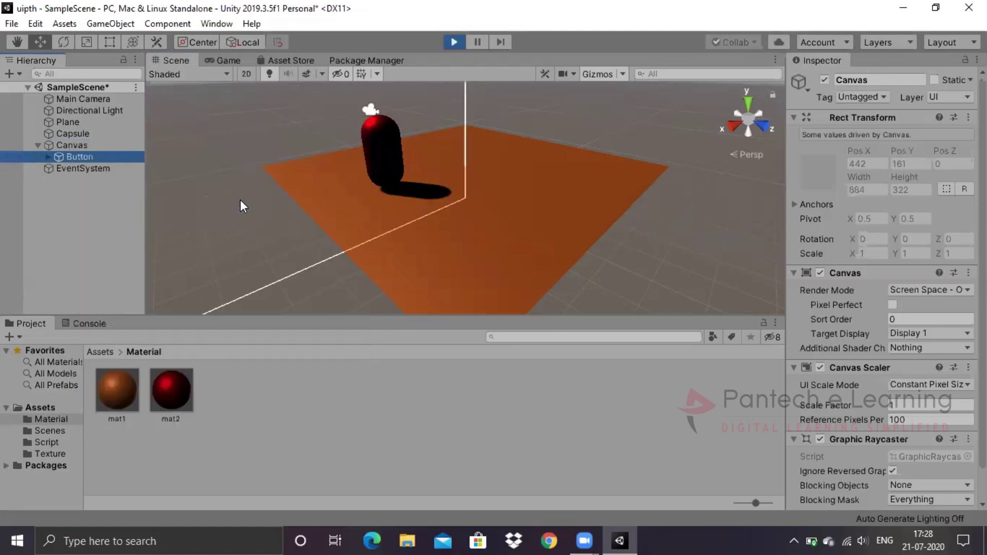
pyautogui.click(48, 157)
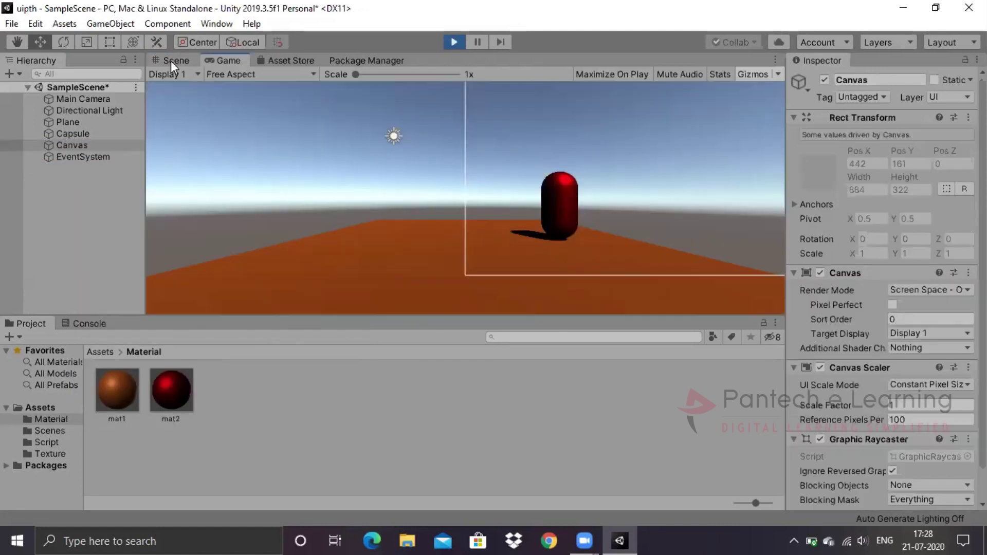
pyautogui.click(484, 198)
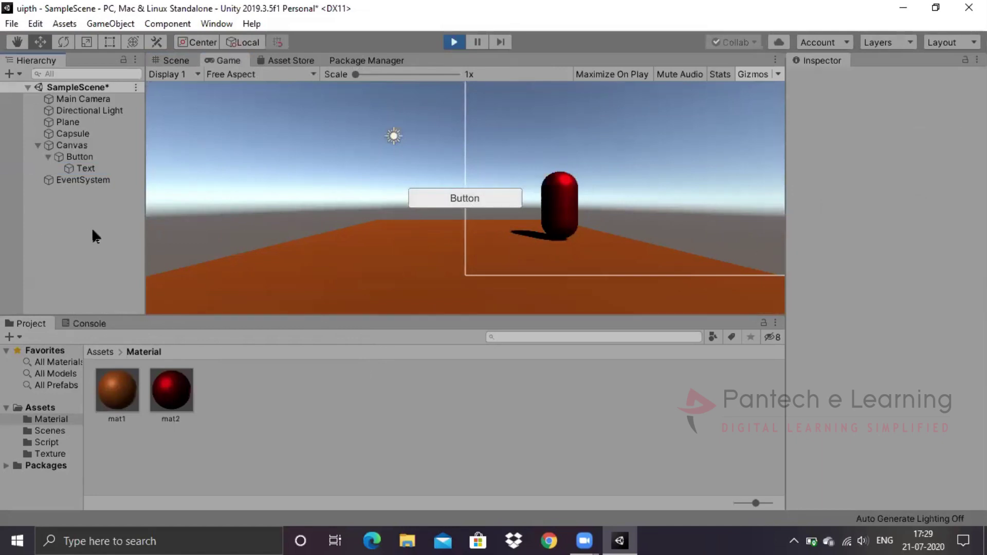
pyautogui.hotkey('ctrl', '1')
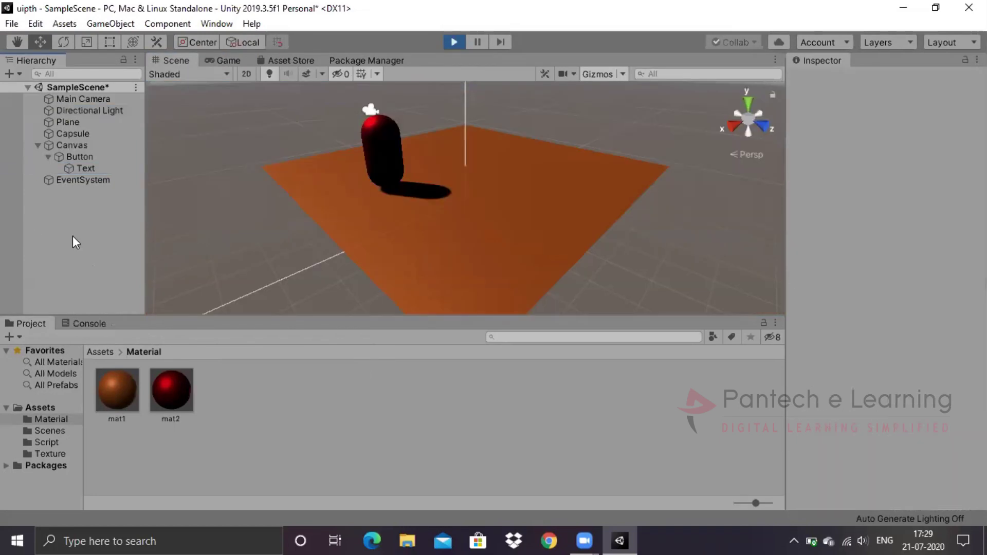
# Change the Button's Text label to 'PRESS HERE' and view it in the Game view
pyautogui.click(79, 157)
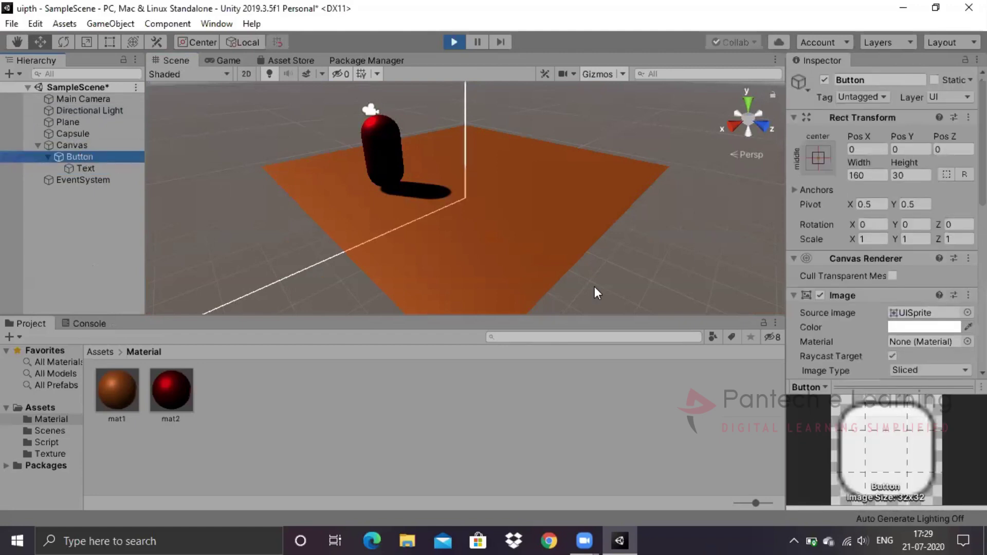
pyautogui.click(85, 168)
pyautogui.click(870, 331)
pyautogui.press('BackSpace')
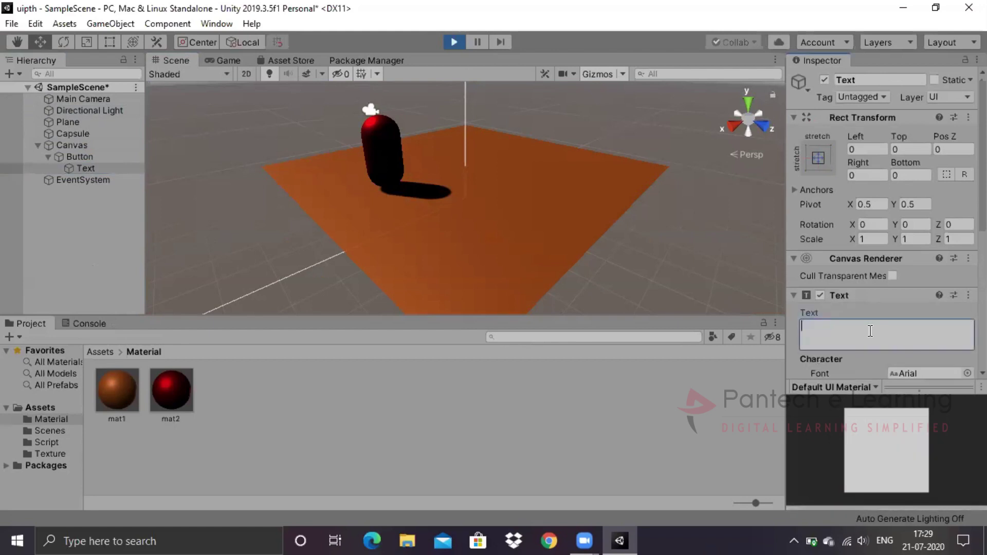
pyautogui.write('PRESS HERE')
pyautogui.click(711, 414)
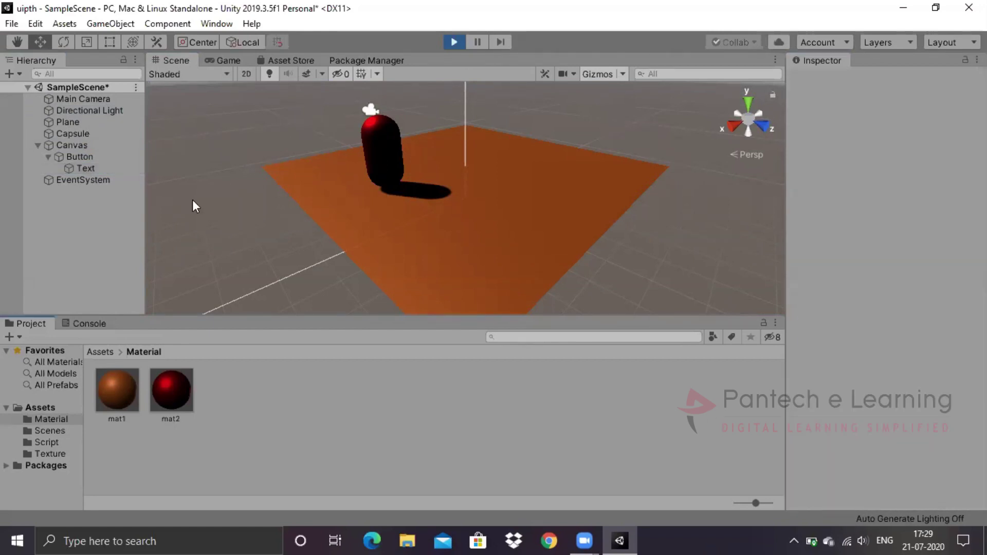
pyautogui.click(79, 190)
pyautogui.click(229, 60)
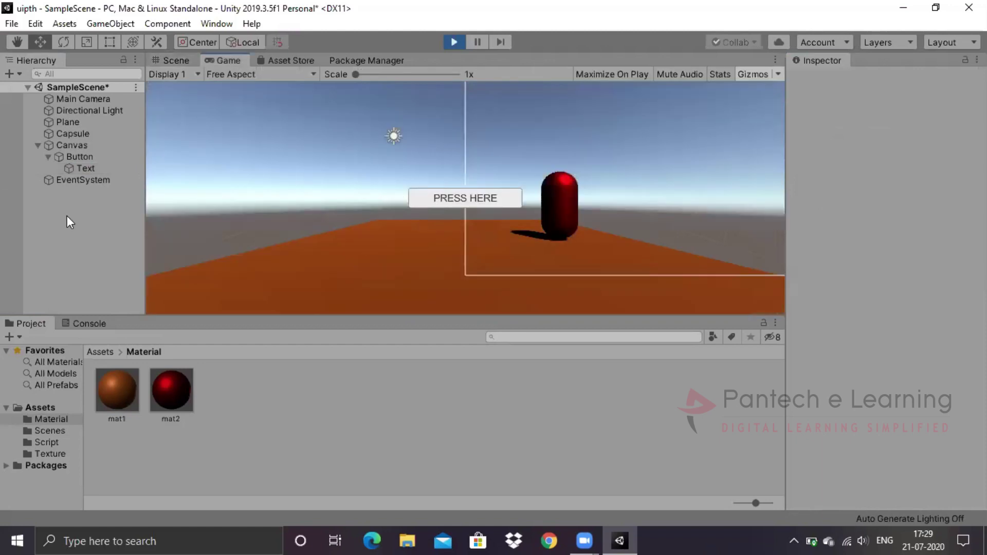
# Frame the Canvas in the Scene view from the Hierarchy
pyautogui.click(67, 122)
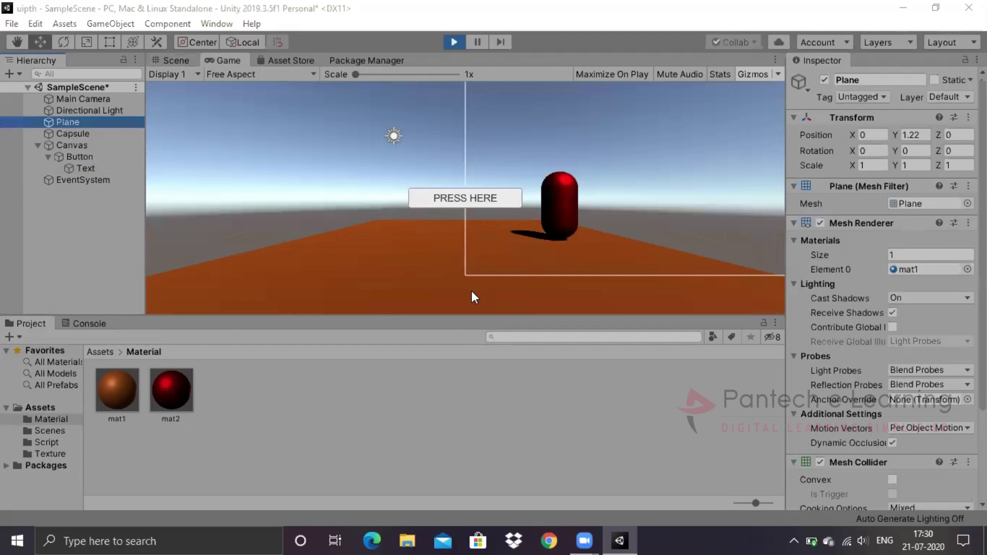
pyautogui.click(64, 144)
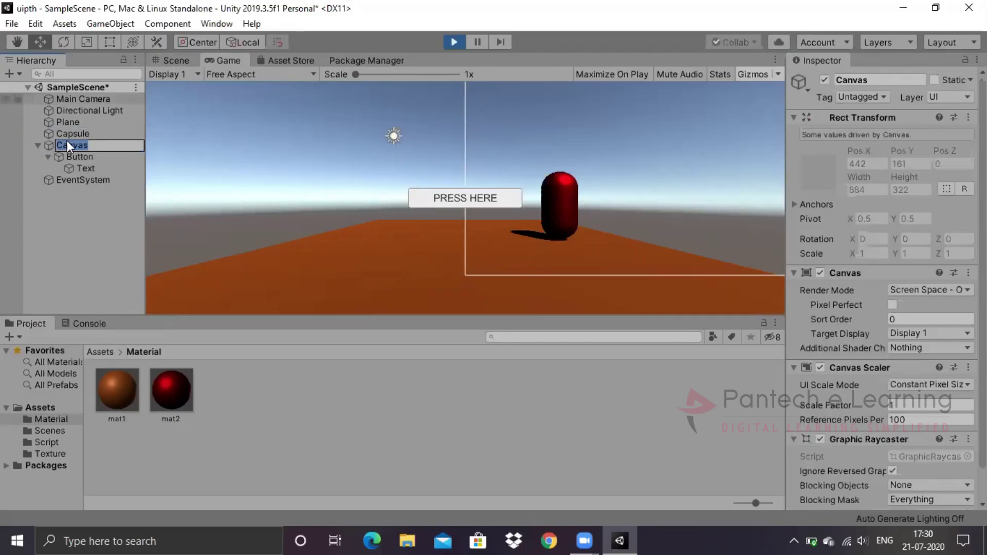
pyautogui.doubleClick(67, 144)
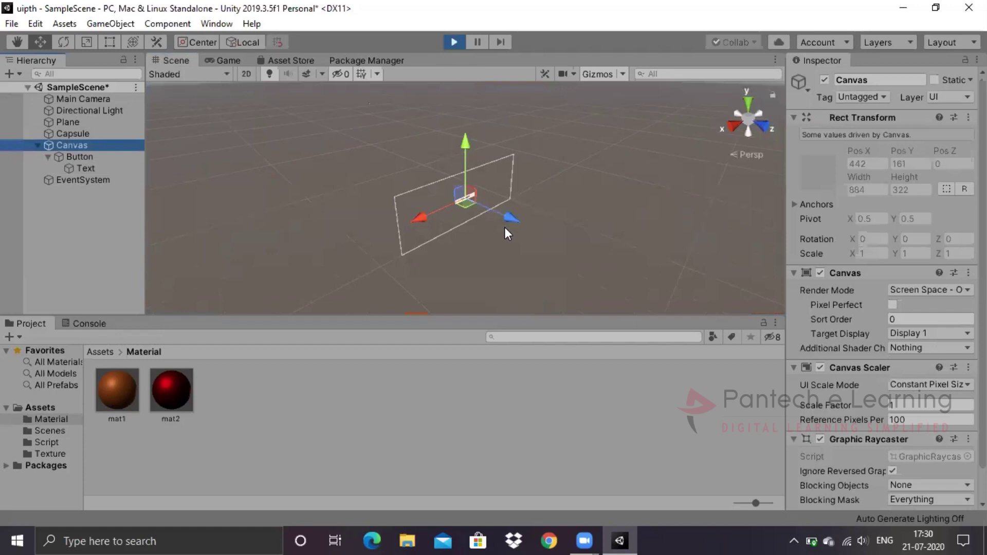
# Deselect the Canvas to see the rendered PRESS HERE button against the orange plane
pyautogui.click(512, 218)
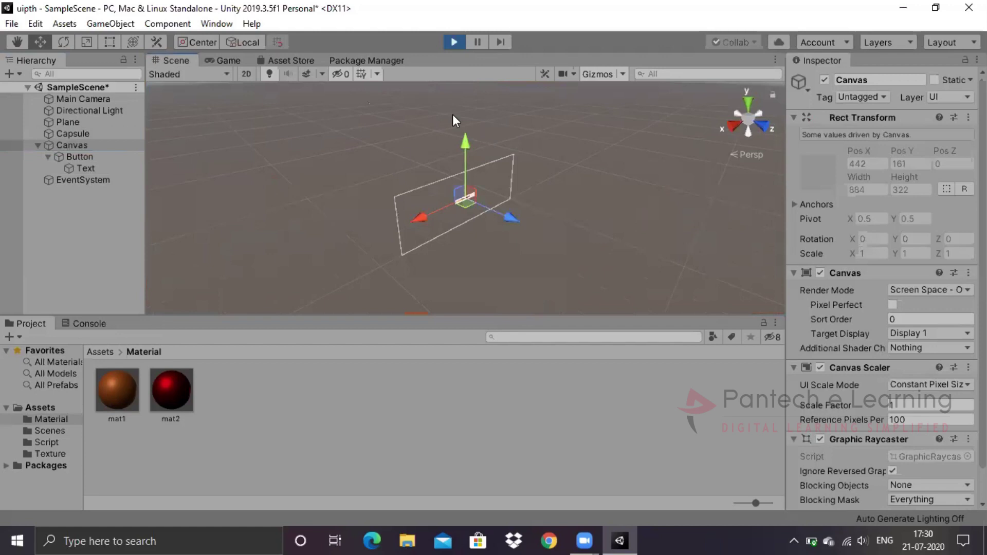
pyautogui.click(433, 227)
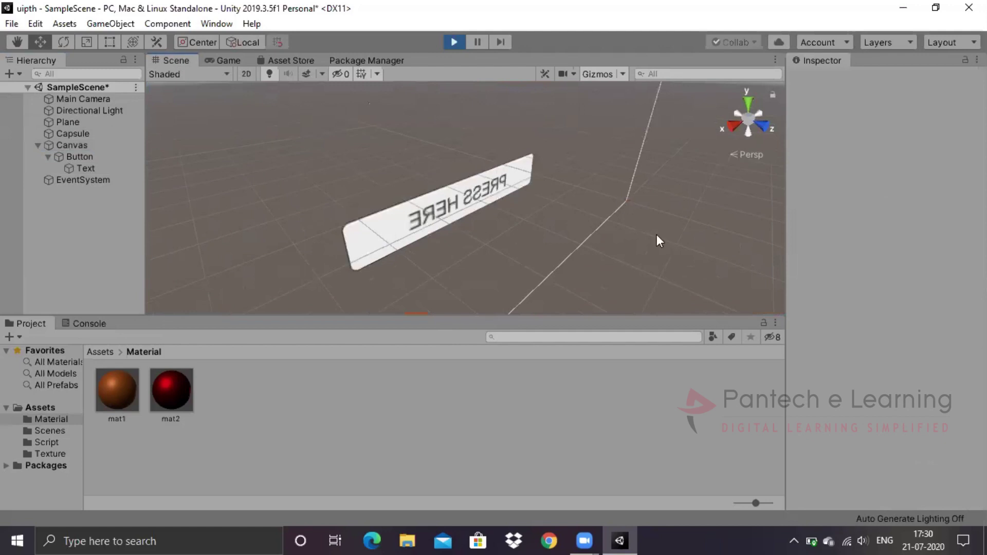
pyautogui.click(633, 209)
pyautogui.click(425, 199)
# Recentre the Scene view on the capsule and plane, then show the finished scene in Game view
pyautogui.moveTo(627, 201); pyautogui.dragTo(549, 233, button='middle')
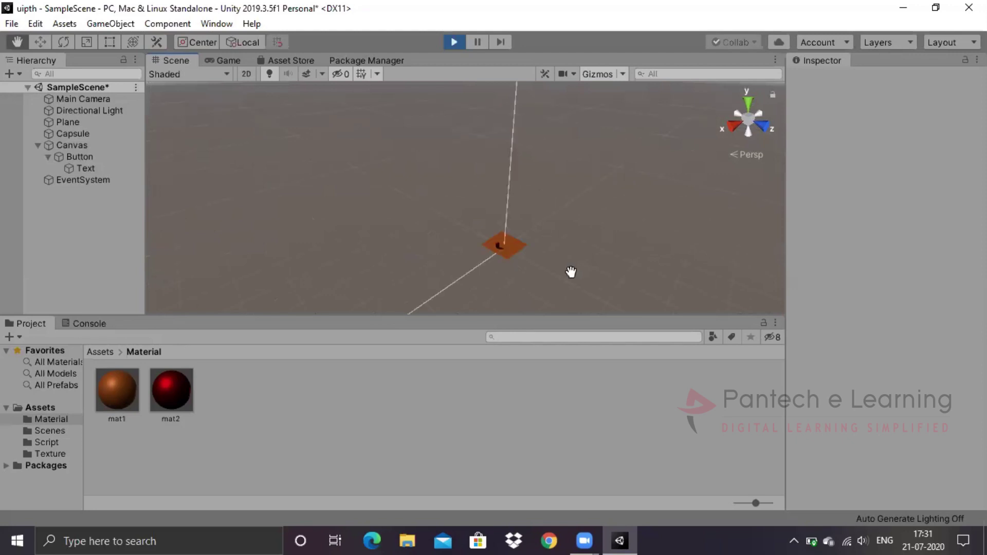
pyautogui.scroll(5, 570, 273)
pyautogui.scroll(-5, 414, 183)
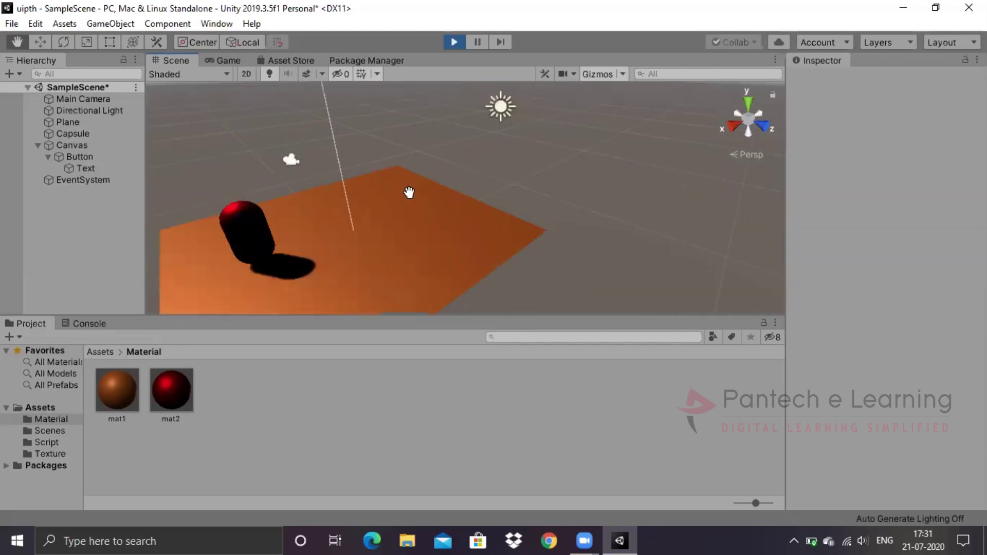
pyautogui.scroll(3, 409, 189)
pyautogui.moveTo(409, 189); pyautogui.dragTo(424, 128, button='middle')
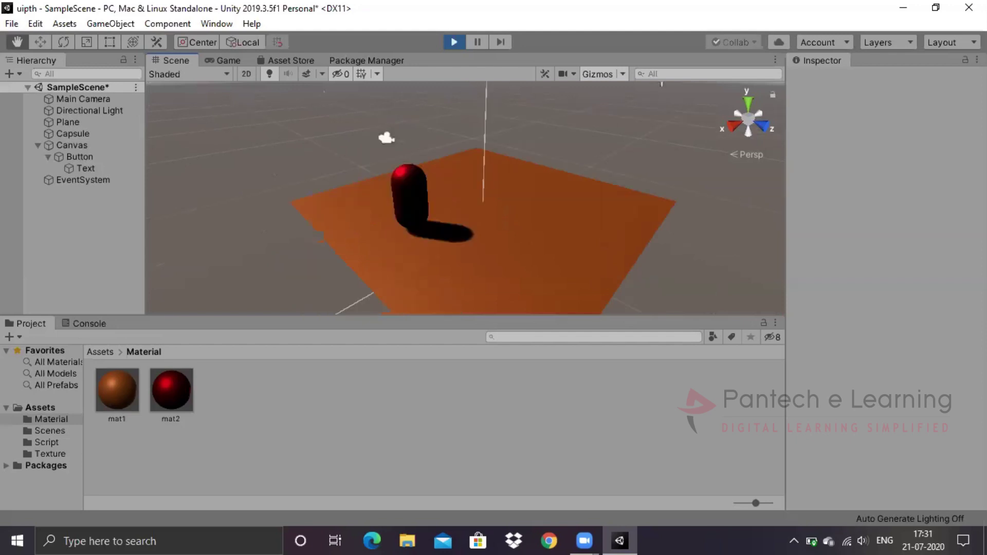
pyautogui.click(226, 60)
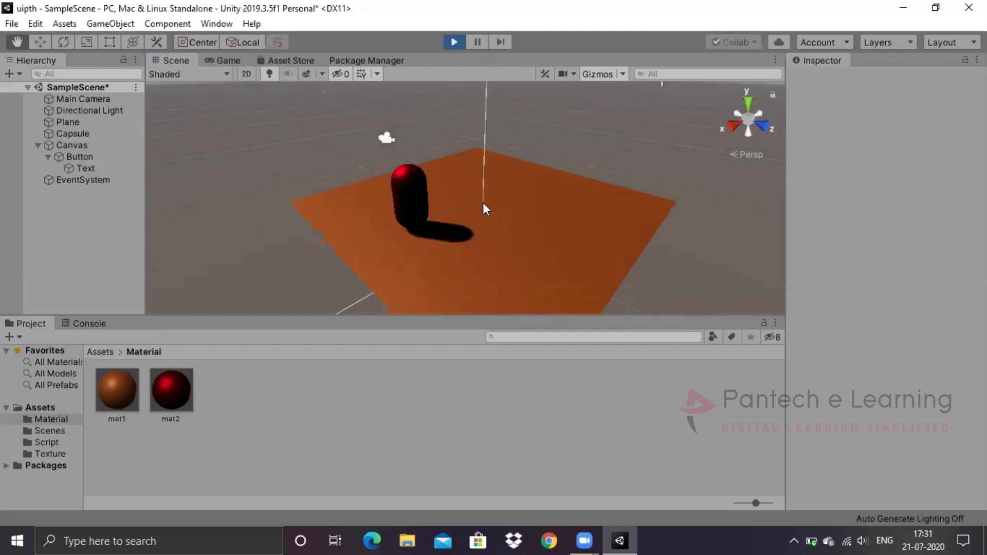